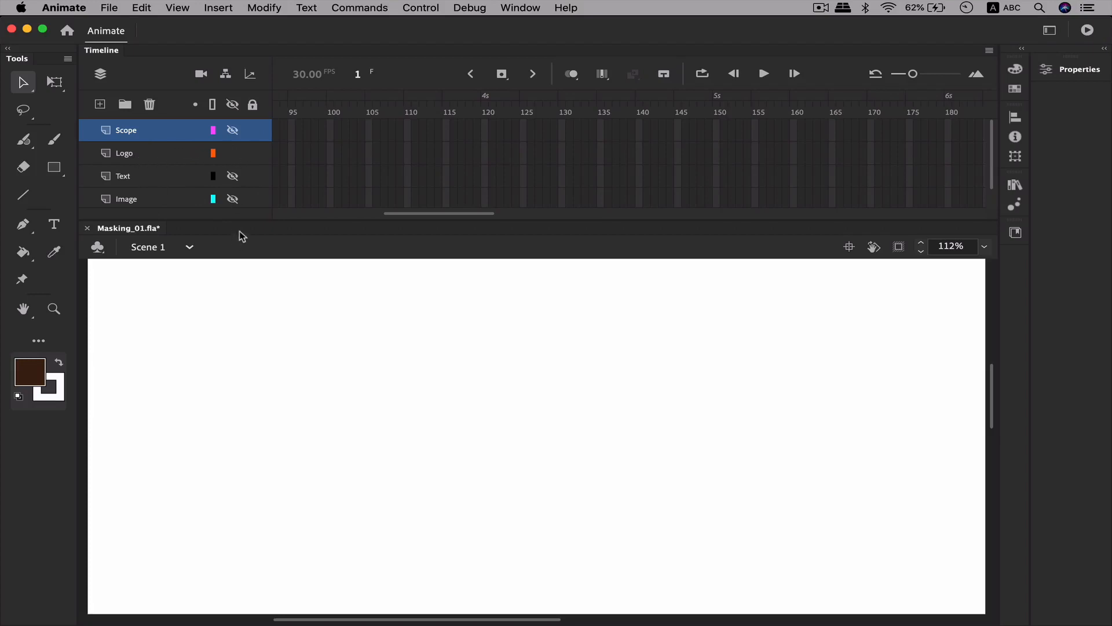
Make the hidden Text and Image layers visible
{"action": "key", "text": "super+minus"}
{"action": "left_click_drag", "start_coordinate": [638, 433], "coordinate": [529, 327]}
{"action": "left_click_drag", "start_coordinate": [415, 216], "coordinate": [281, 211]}
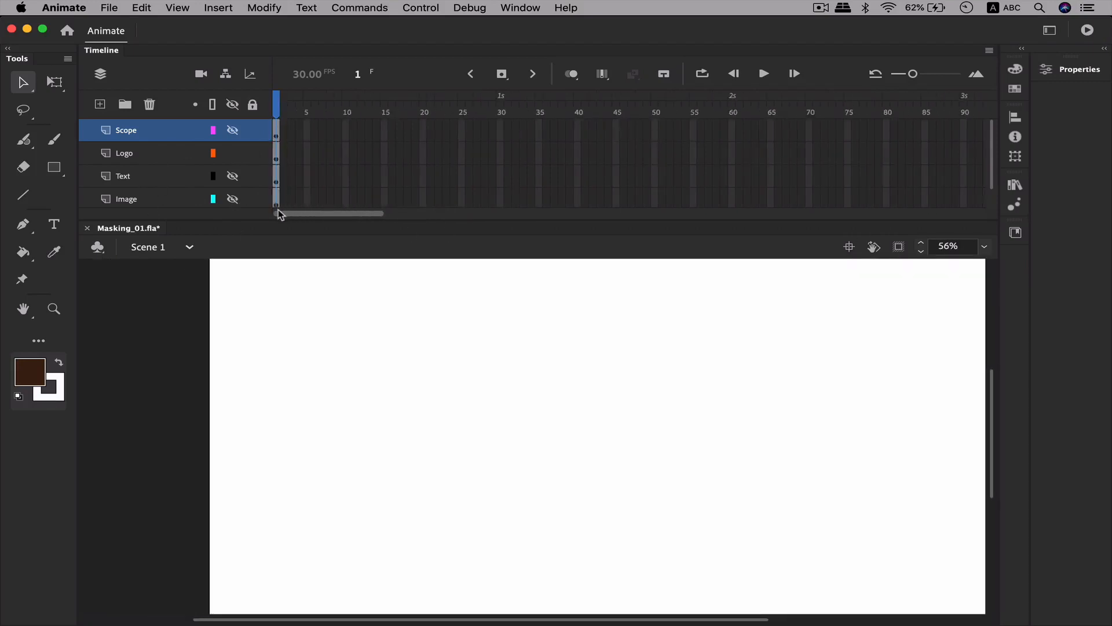
{"action": "left_click", "coordinate": [233, 177]}
{"action": "left_click", "coordinate": [233, 199]}
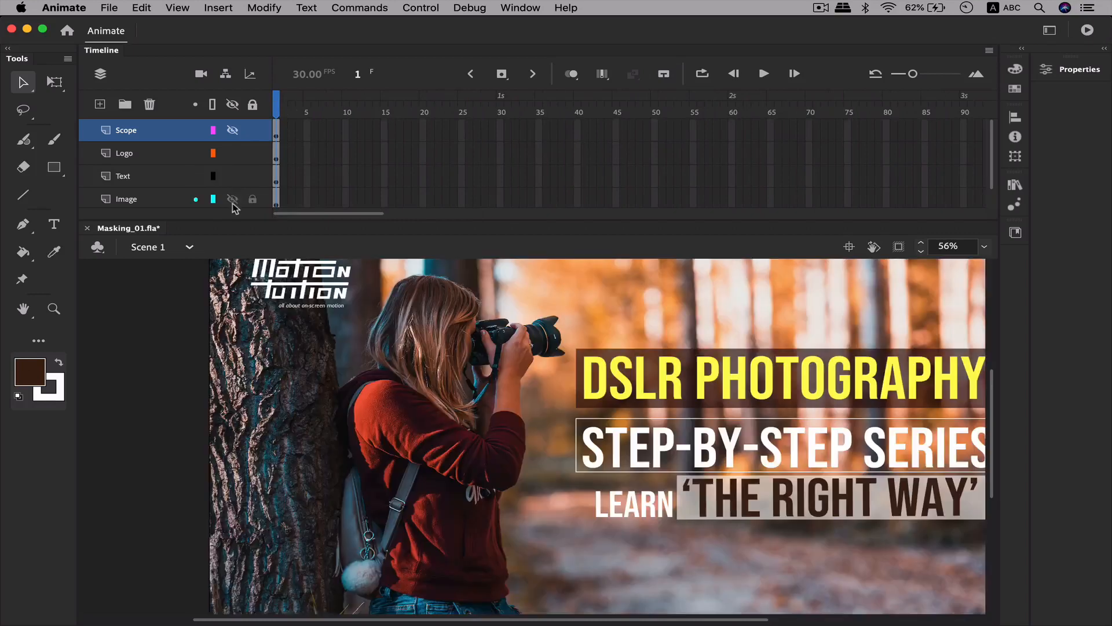
Frame the whole banner design in the stage view and leave nothing selected on the stage
{"action": "left_click", "coordinate": [307, 288]}
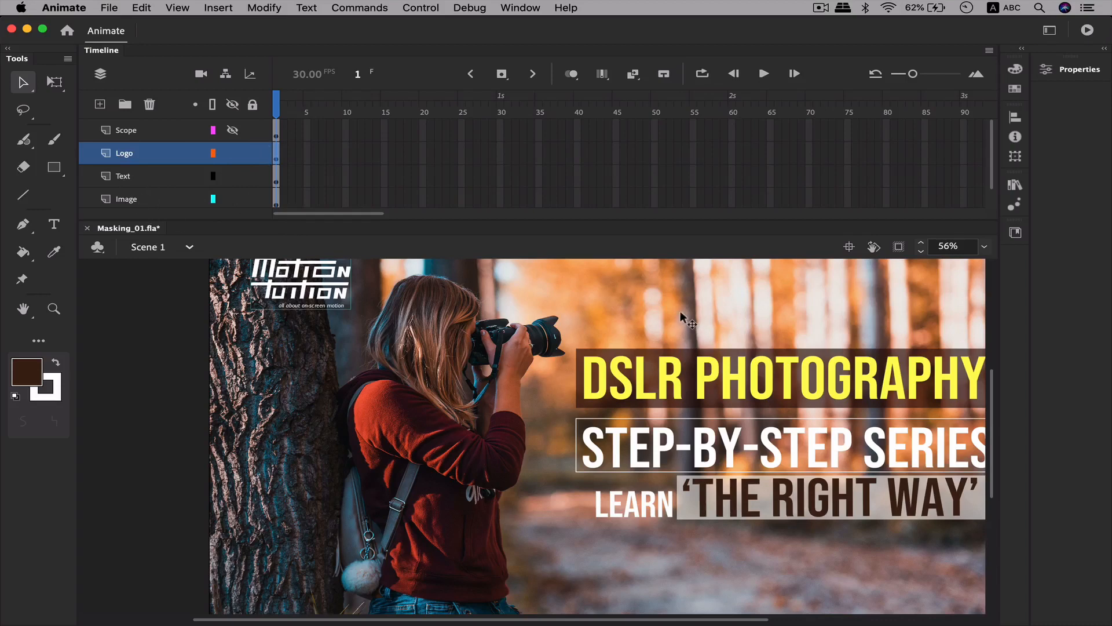
{"action": "key", "text": "super+minus"}
{"action": "key", "text": "z"}
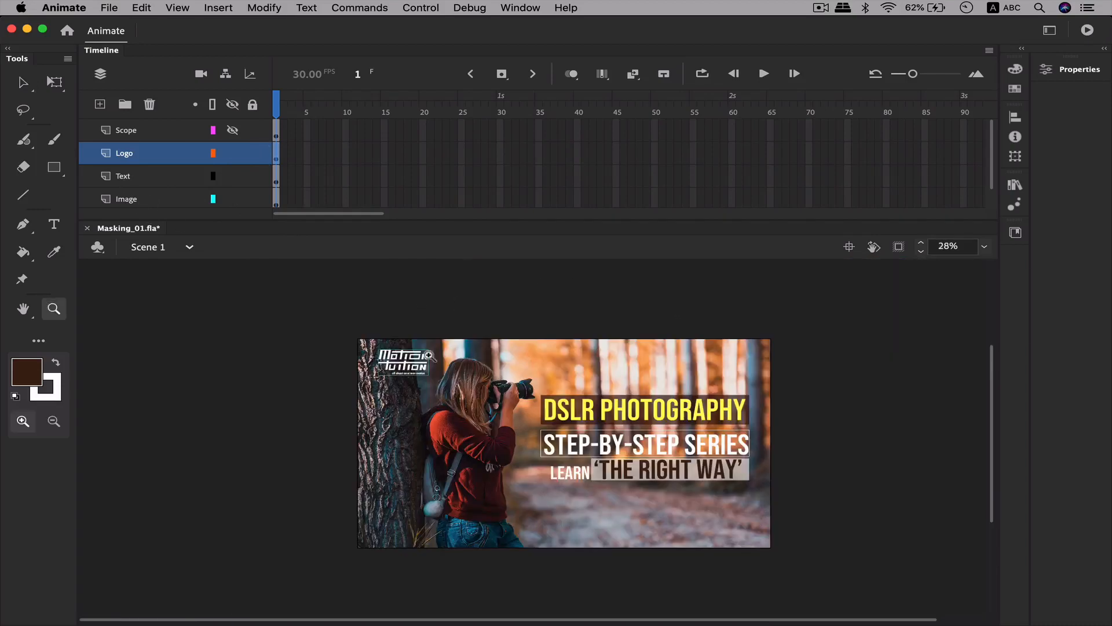
{"action": "left_click_drag", "start_coordinate": [342, 329], "coordinate": [784, 560]}
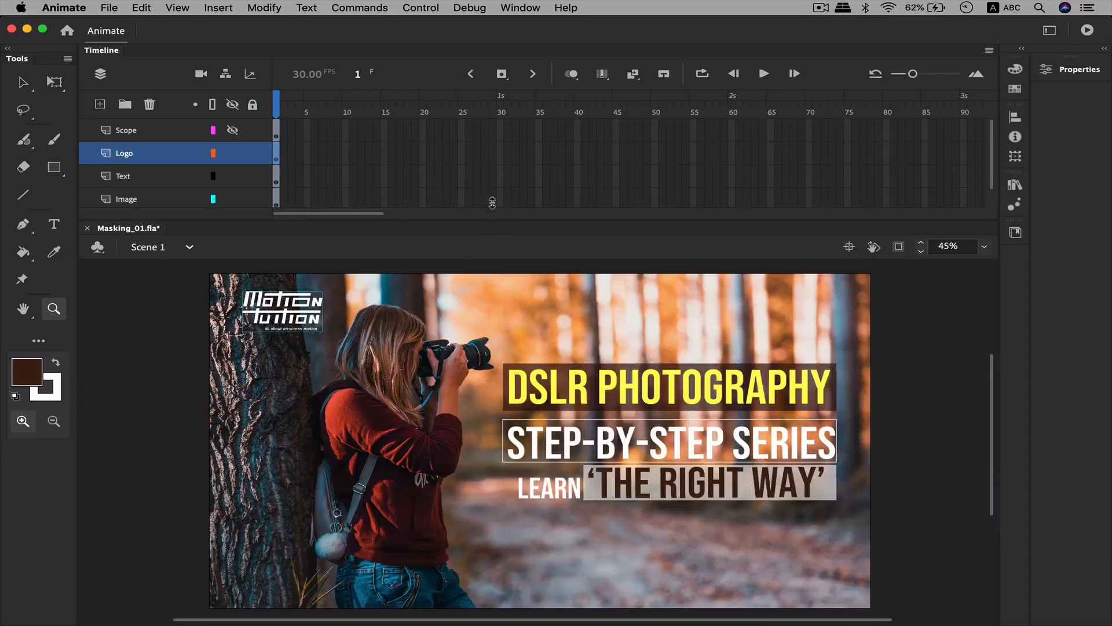
{"action": "left_click_drag", "start_coordinate": [492, 210], "coordinate": [493, 168]}
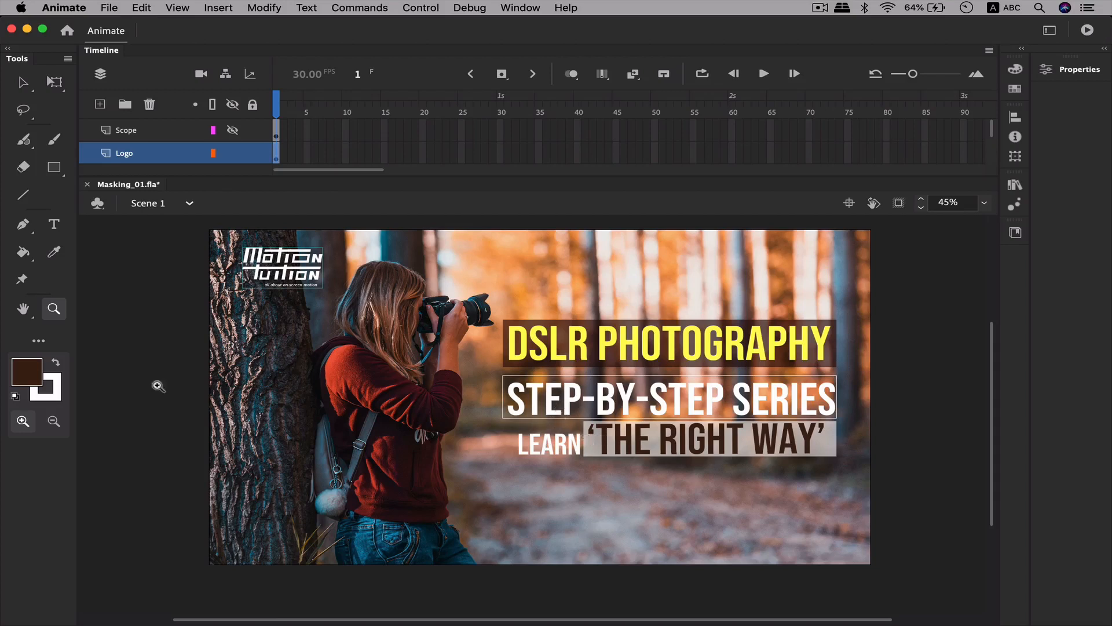
{"action": "left_click", "coordinate": [28, 90]}
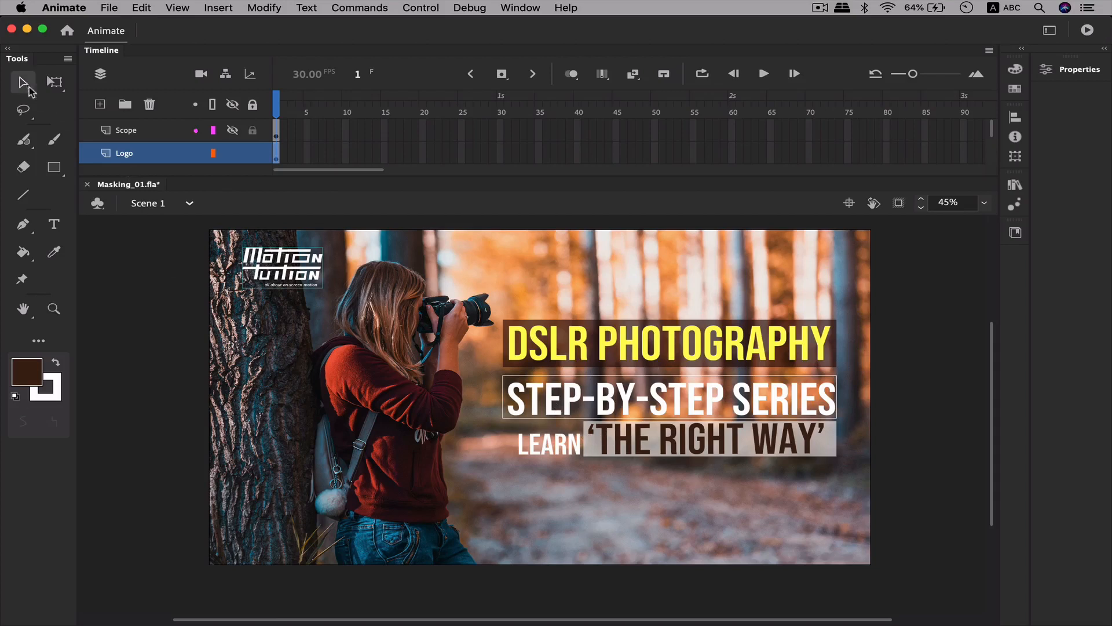
{"action": "left_click", "coordinate": [153, 293]}
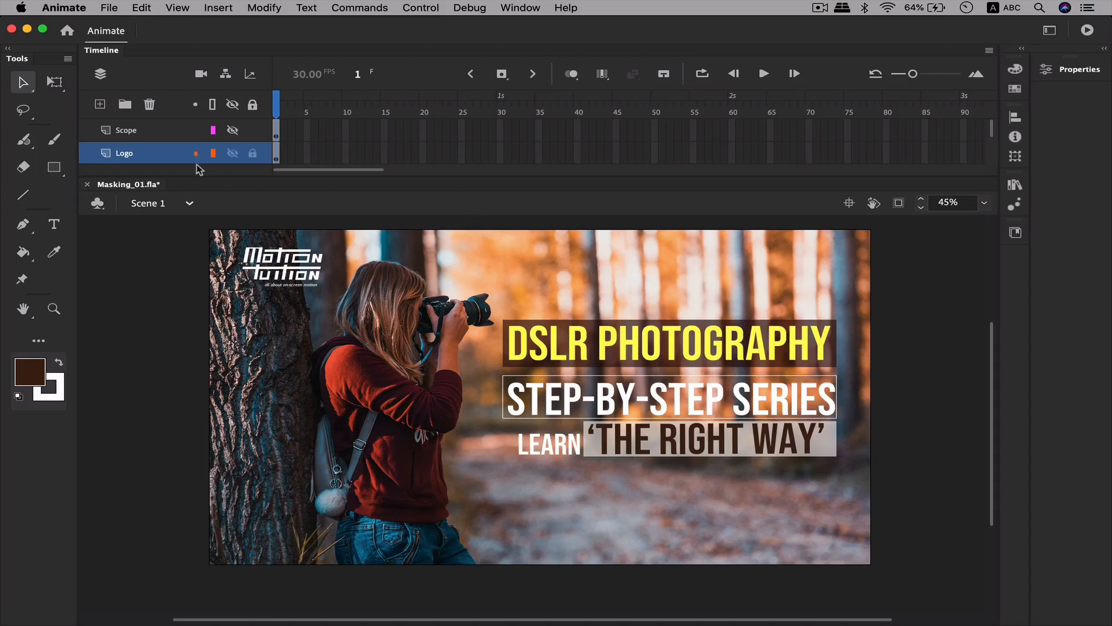
Create a new layer folder directly above the Logo layer in the timeline
{"action": "left_click_drag", "start_coordinate": [251, 178], "coordinate": [253, 223]}
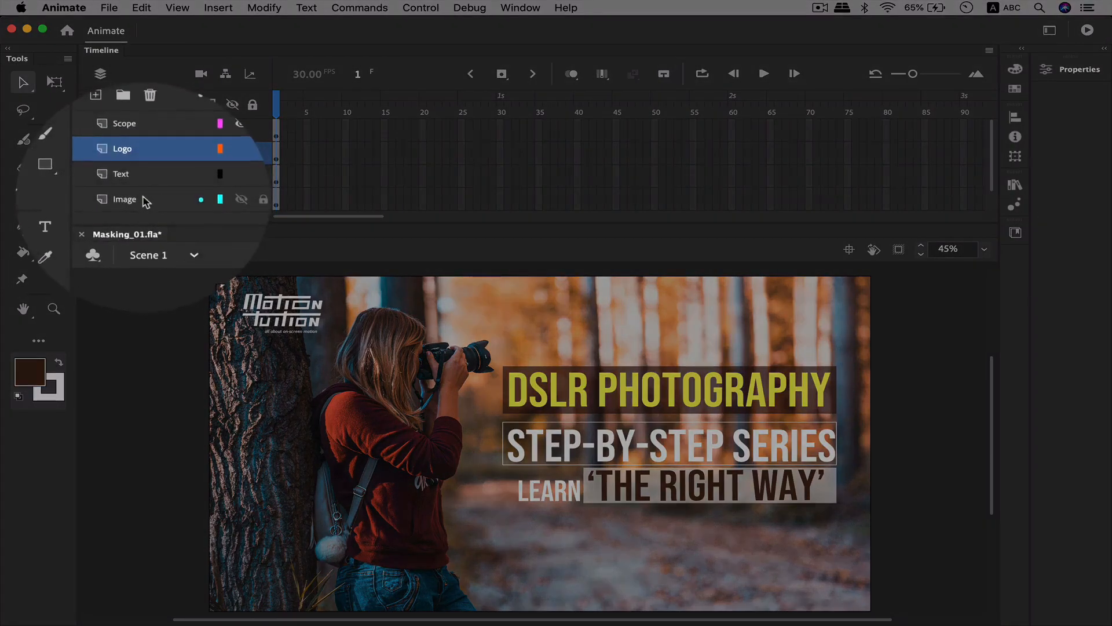
{"action": "left_click", "coordinate": [147, 199], "text": "shift"}
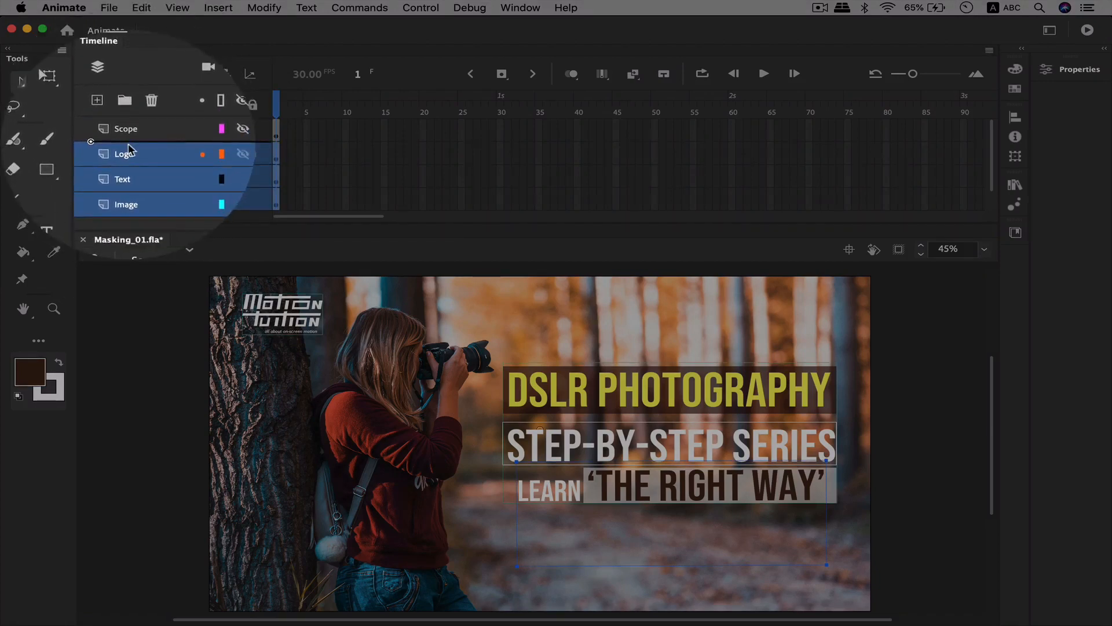
{"action": "scroll", "coordinate": [127, 148], "scroll_direction": "down", "scroll_amount": 1}
{"action": "key", "text": "z"}
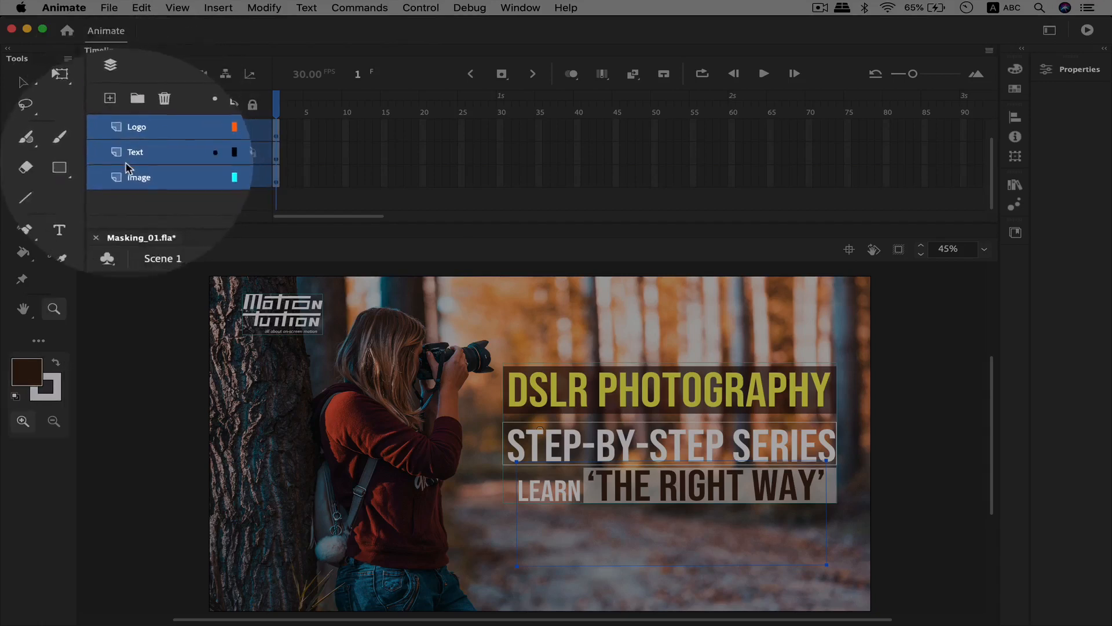
{"action": "left_click", "coordinate": [169, 186]}
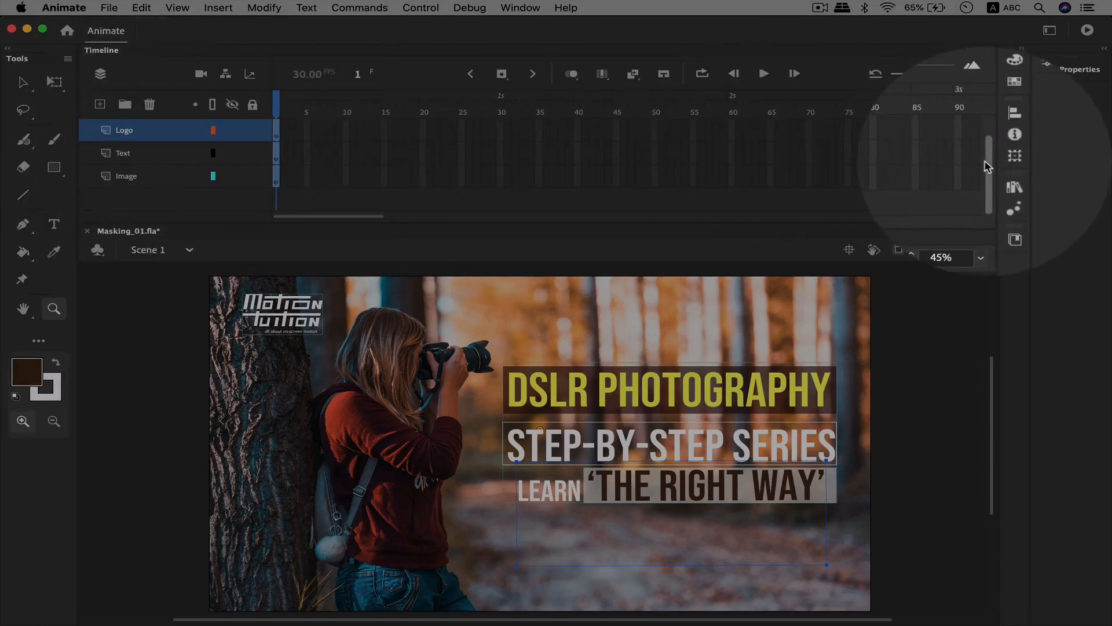
{"action": "scroll", "coordinate": [985, 148], "scroll_direction": "up", "scroll_amount": 1}
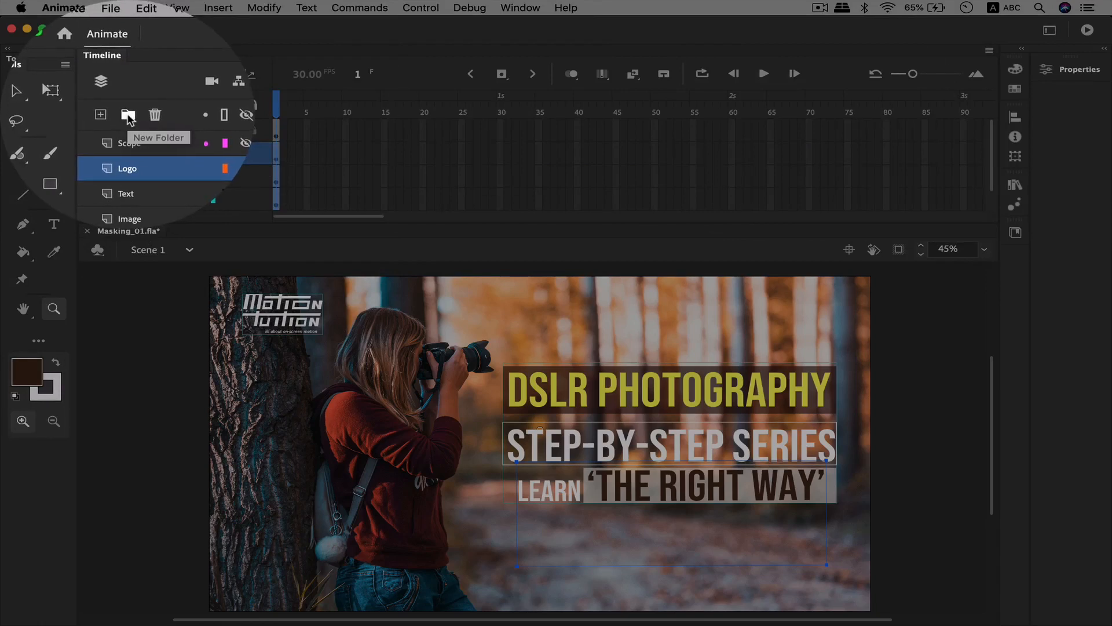
{"action": "left_click", "coordinate": [128, 116]}
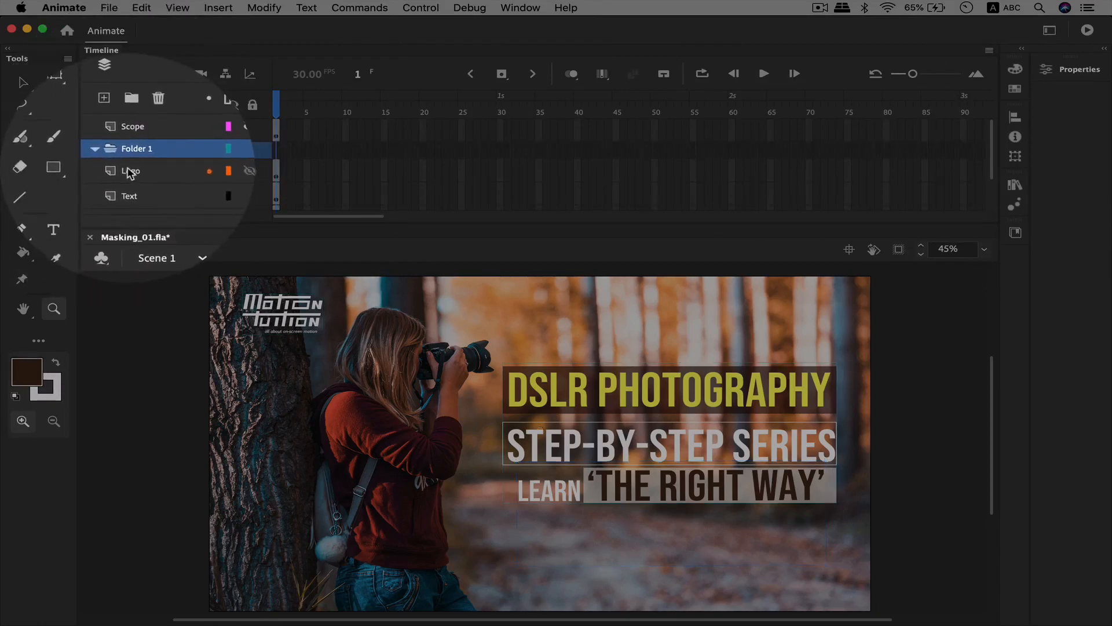
Move the Logo, Text and Image layers together into the new folder
{"action": "left_click", "coordinate": [95, 170]}
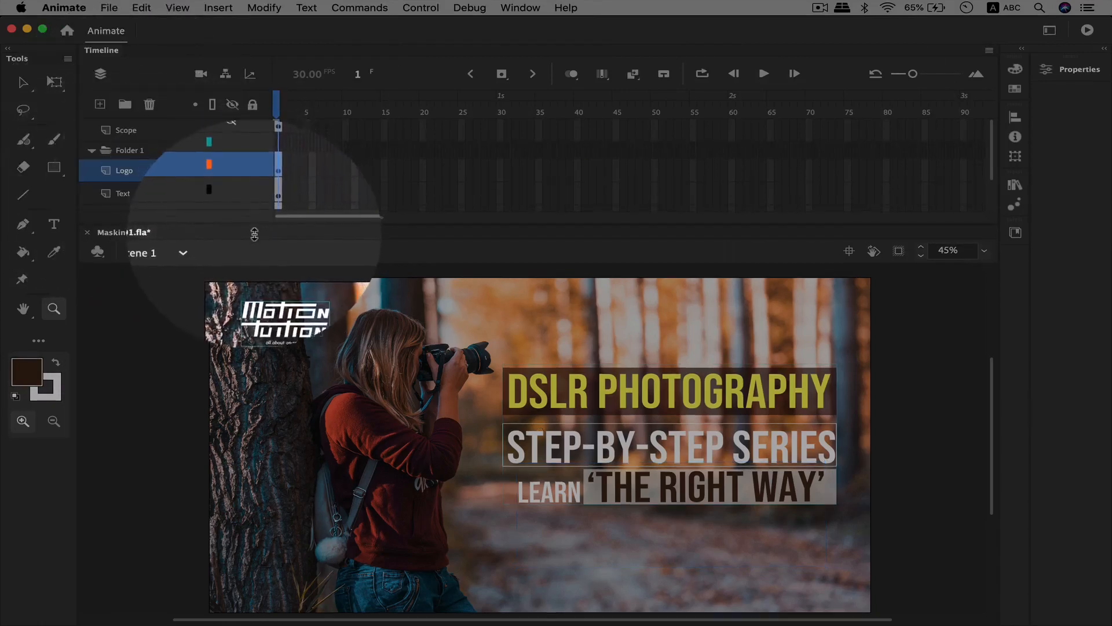
{"action": "left_click_drag", "start_coordinate": [254, 222], "coordinate": [255, 245]}
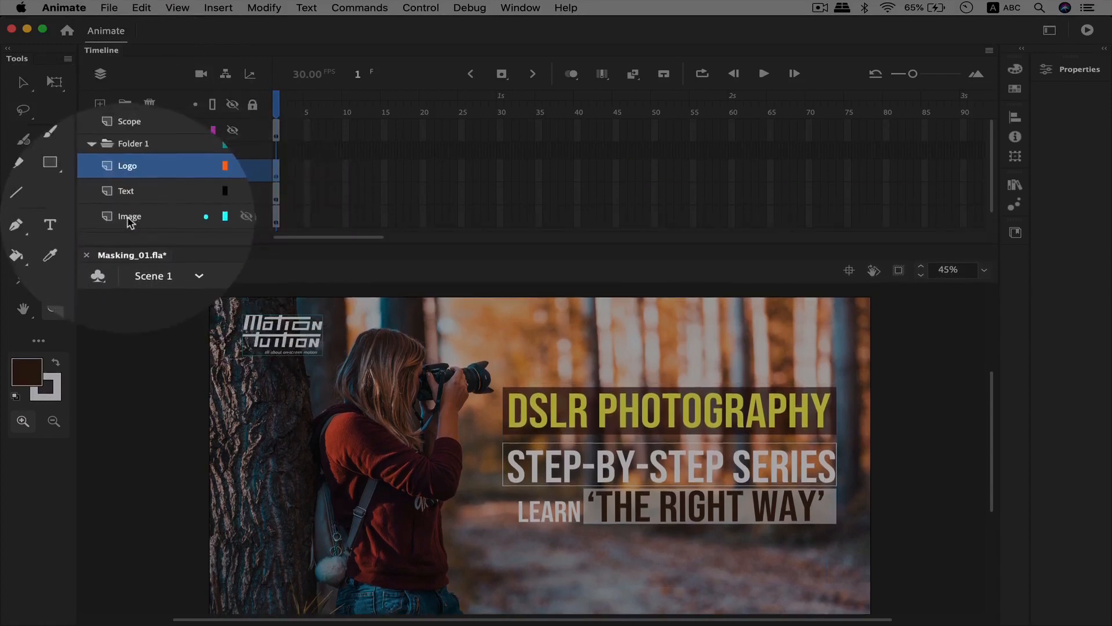
{"action": "left_click", "coordinate": [129, 218], "text": "shift"}
{"action": "mouse_move", "coordinate": [131, 171]}
{"action": "left_mouse_down"}
{"action": "mouse_move", "coordinate": [130, 155]}
{"action": "mouse_move", "coordinate": [105, 182]}
{"action": "mouse_move", "coordinate": [114, 168]}
{"action": "left_mouse_up"}
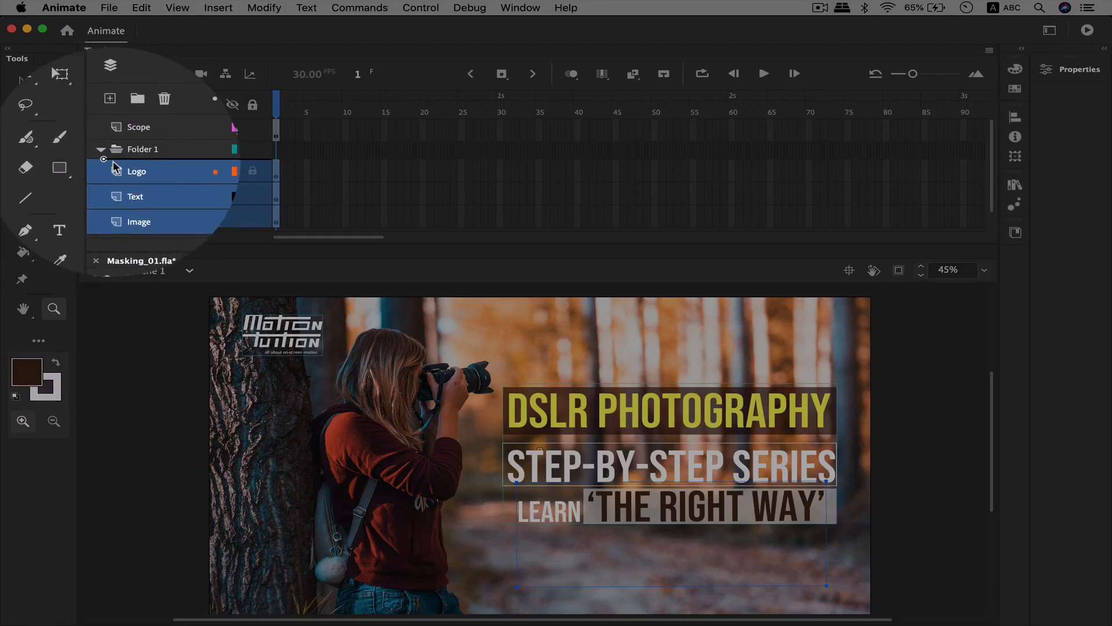
{"action": "left_click_drag", "start_coordinate": [114, 168], "coordinate": [132, 162]}
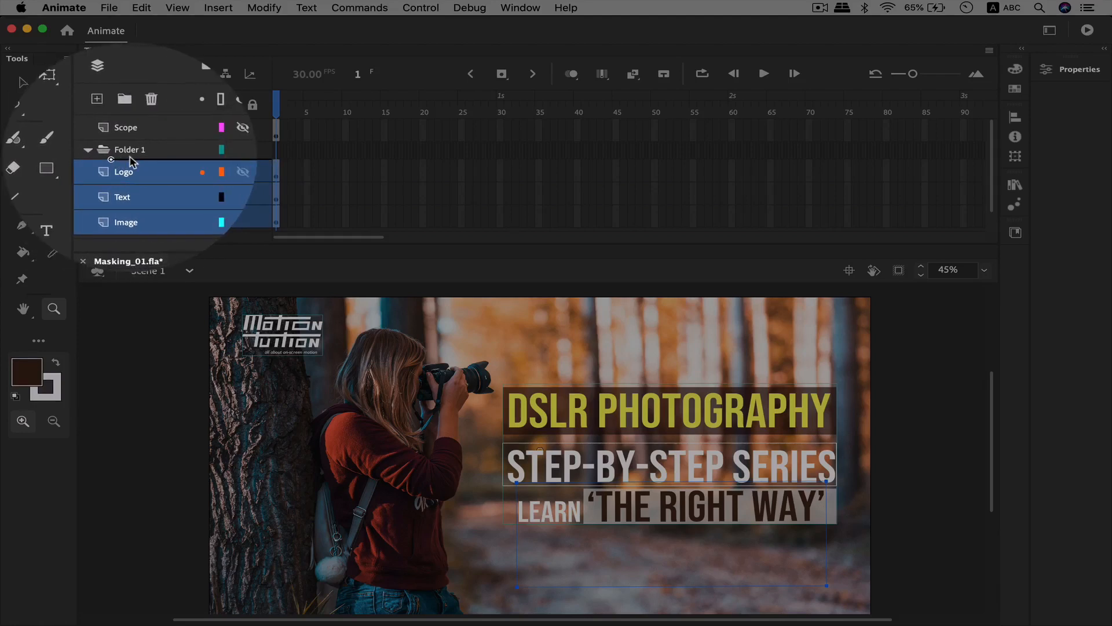
{"action": "left_click_drag", "start_coordinate": [131, 162], "coordinate": [130, 161]}
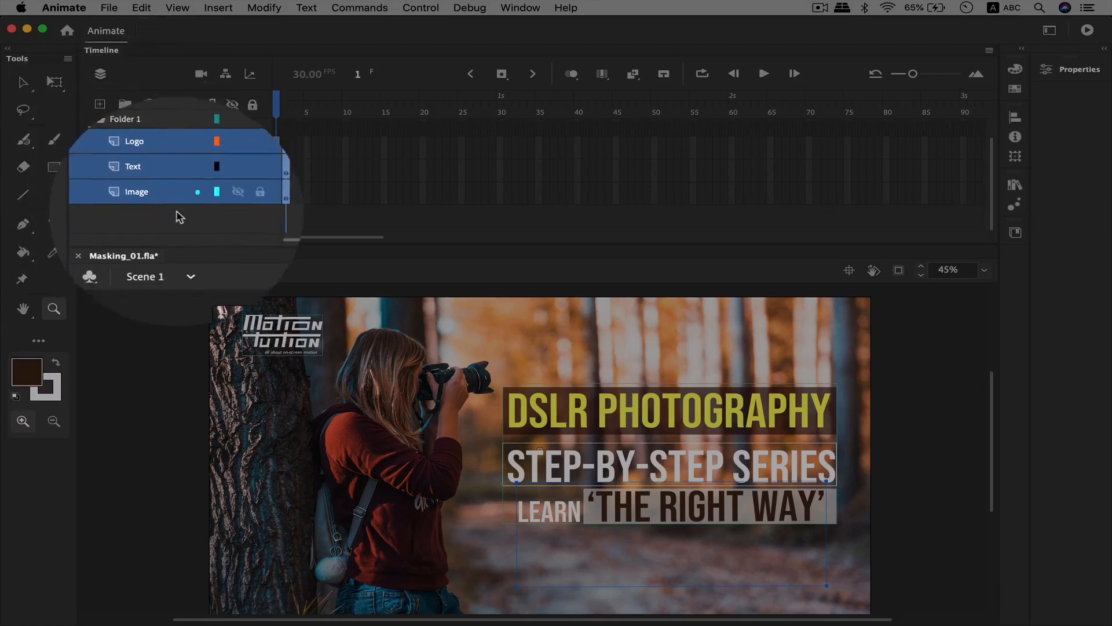
Collapse the layer folder and try out its visibility and lock toggles
{"action": "left_click", "coordinate": [100, 128]}
{"action": "left_click", "coordinate": [101, 152]}
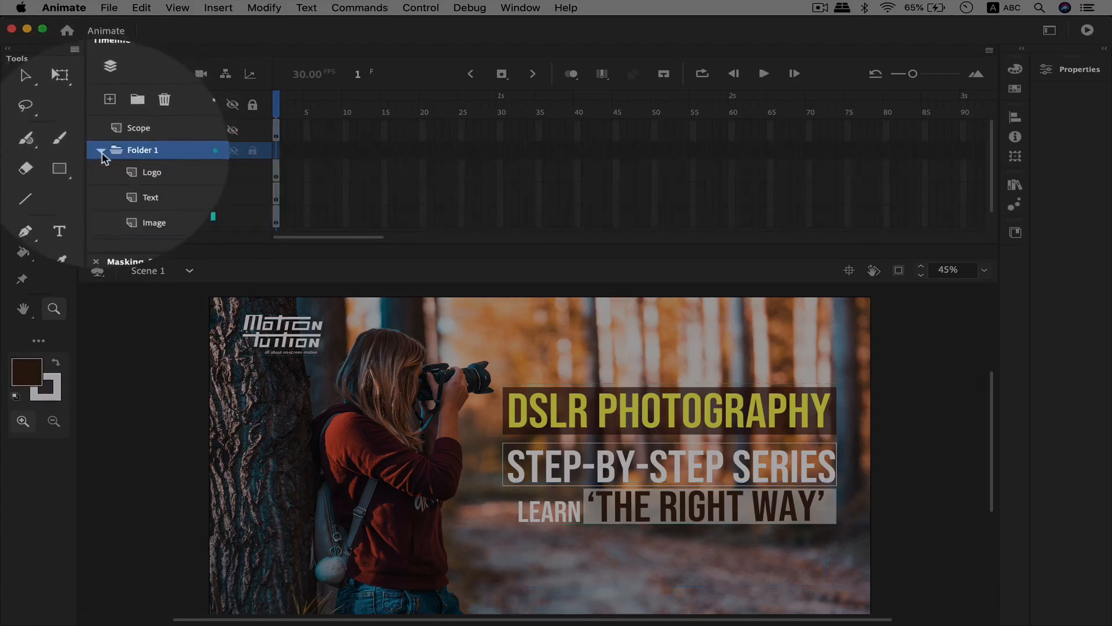
{"action": "left_click", "coordinate": [100, 151]}
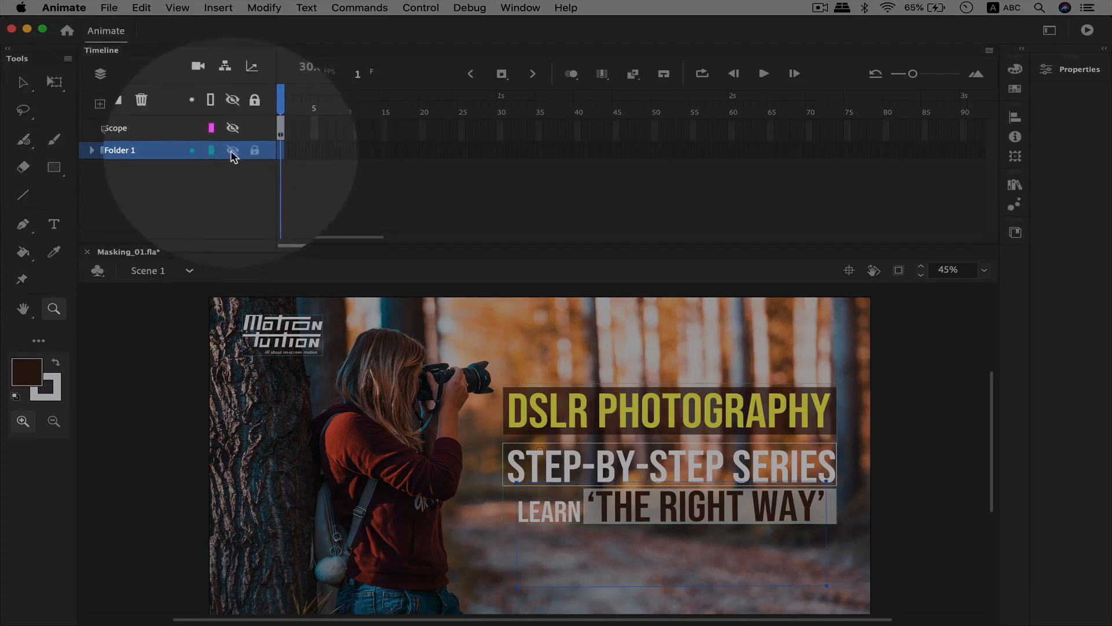
{"action": "left_click", "coordinate": [230, 150]}
{"action": "left_click", "coordinate": [230, 150]}
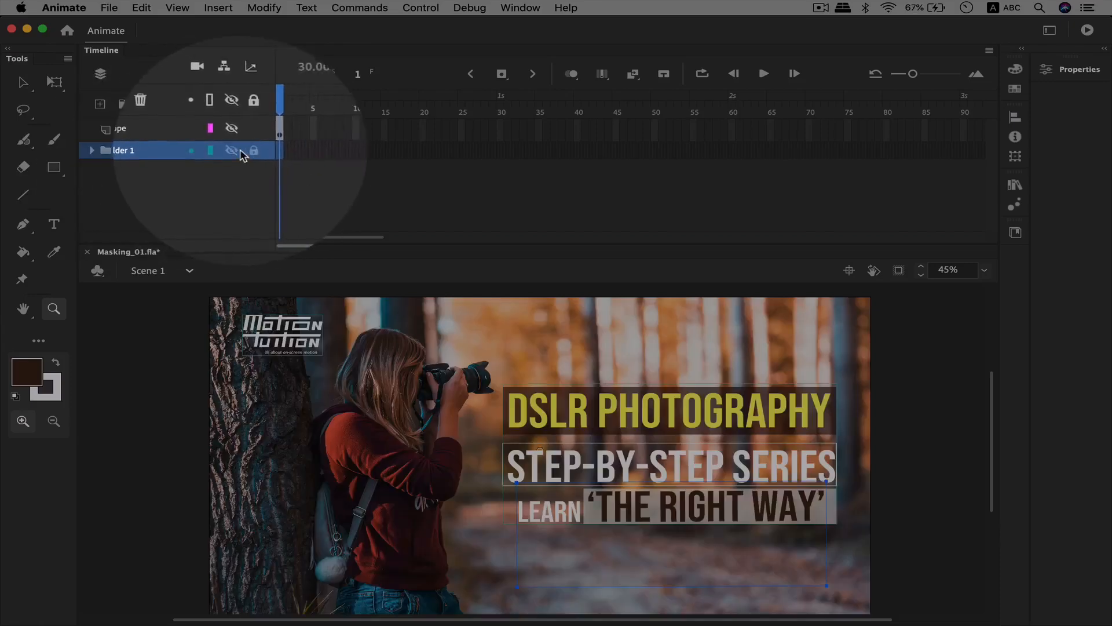
{"action": "left_click", "coordinate": [253, 150]}
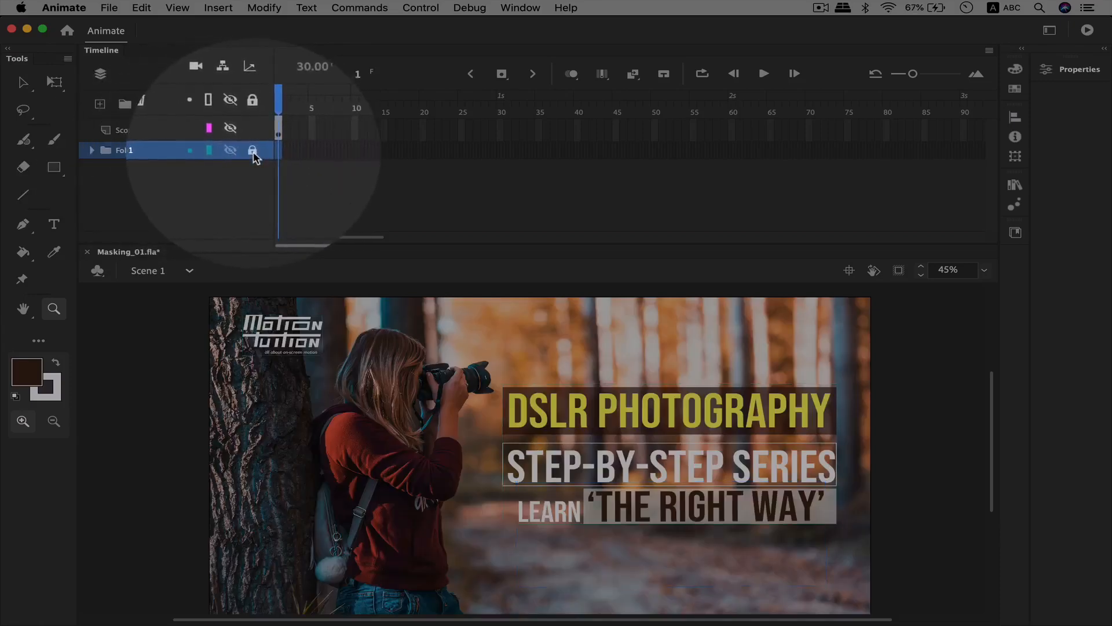
Rename the layer folder as Design and expand it to list its layers
{"action": "double_click", "coordinate": [137, 151]}
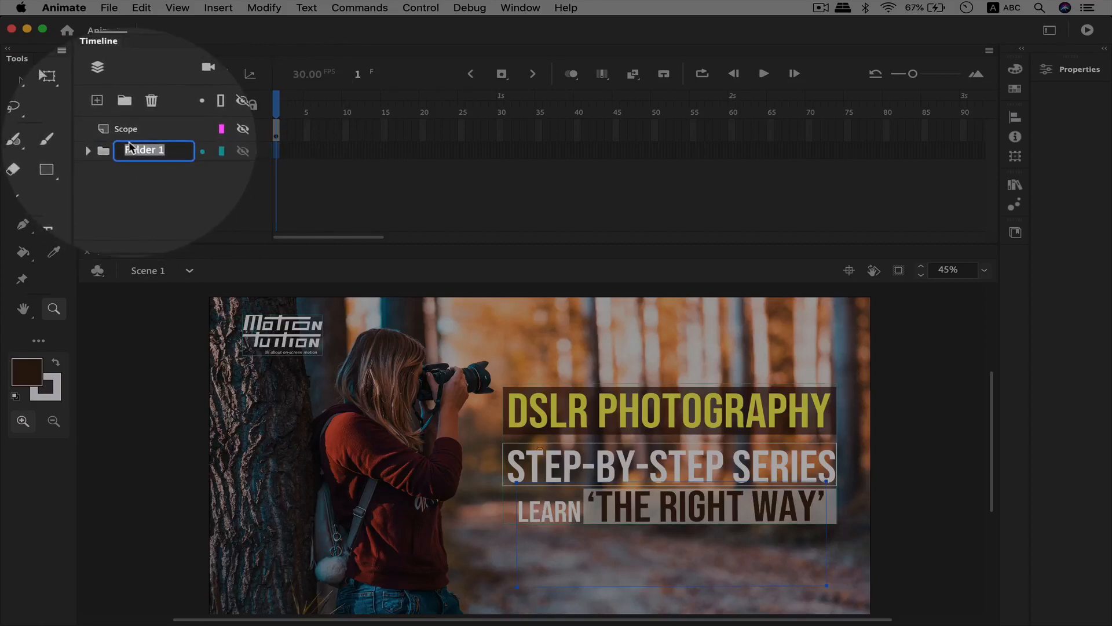
{"action": "type", "text": "G"}
{"action": "key", "text": "BackSpace"}
{"action": "key", "text": "BackSpace"}
{"action": "type", "text": "Design"}
{"action": "key", "text": "Return"}
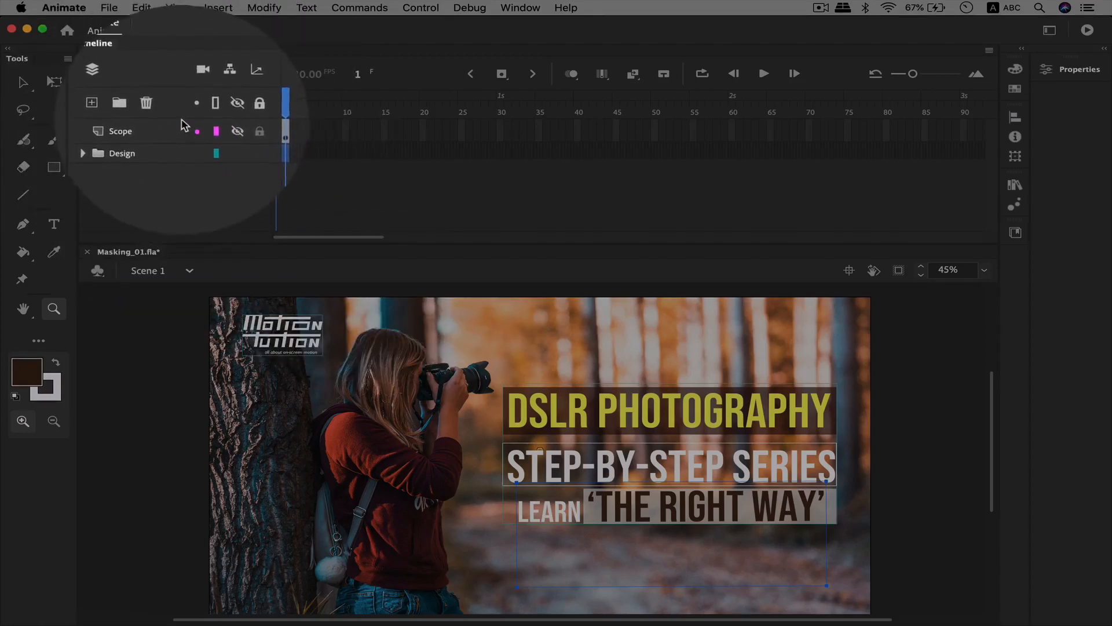
{"action": "left_click", "coordinate": [92, 150]}
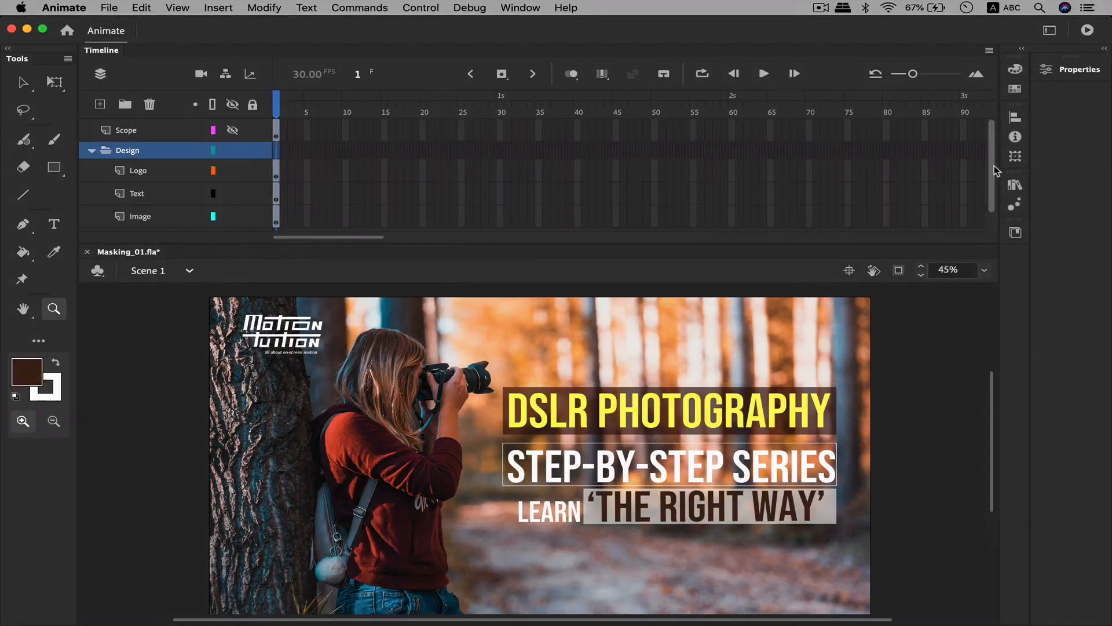
{"action": "scroll", "coordinate": [991, 181], "scroll_direction": "down", "scroll_amount": 1}
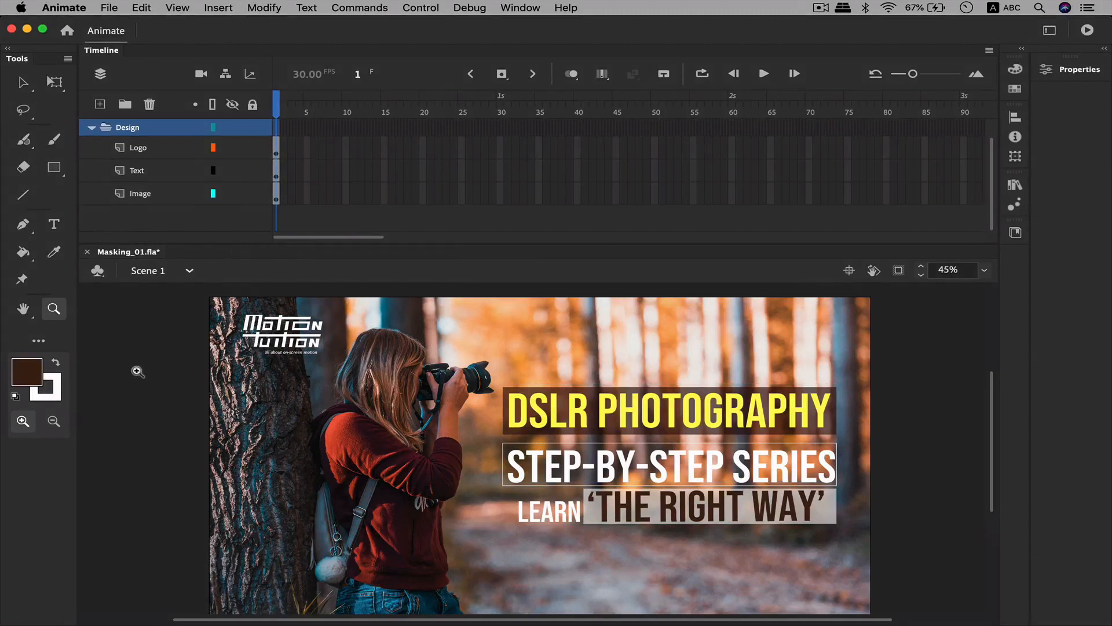
Pick the Free Transform tool and select the Motion Tuition logo on the stage
{"action": "key", "text": "v"}
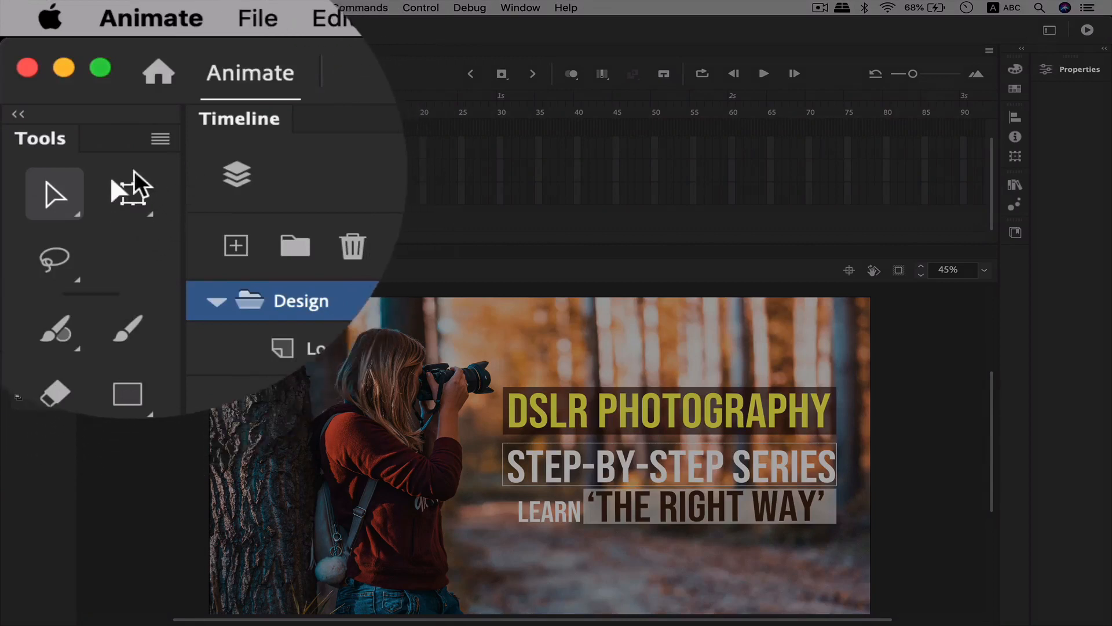
{"action": "left_click", "coordinate": [133, 200]}
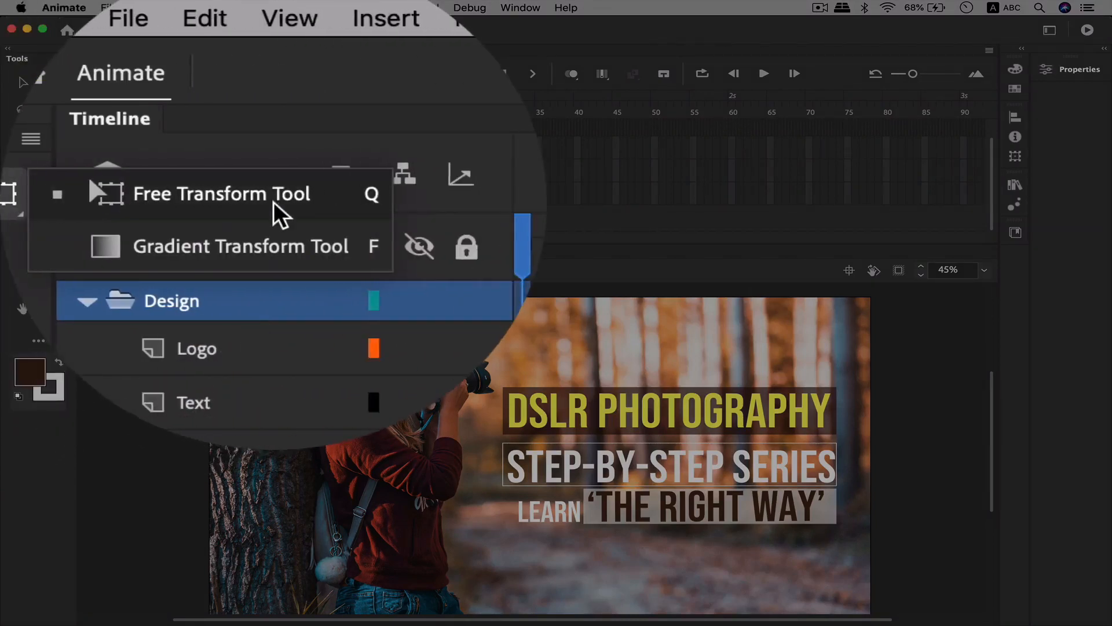
{"action": "left_click", "coordinate": [134, 203]}
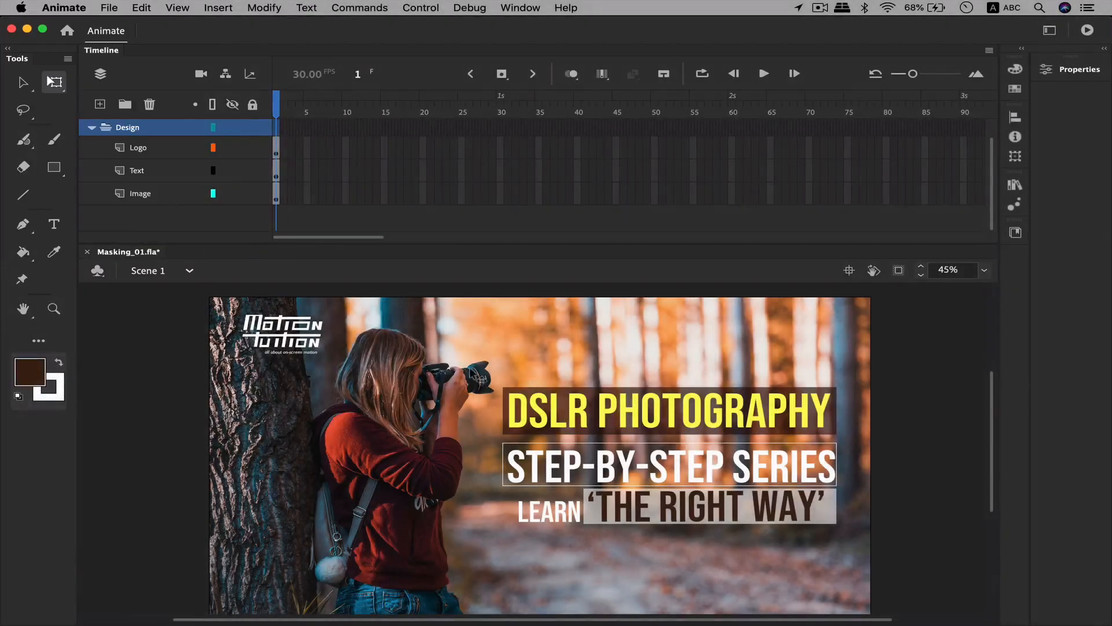
{"action": "left_click", "coordinate": [269, 341]}
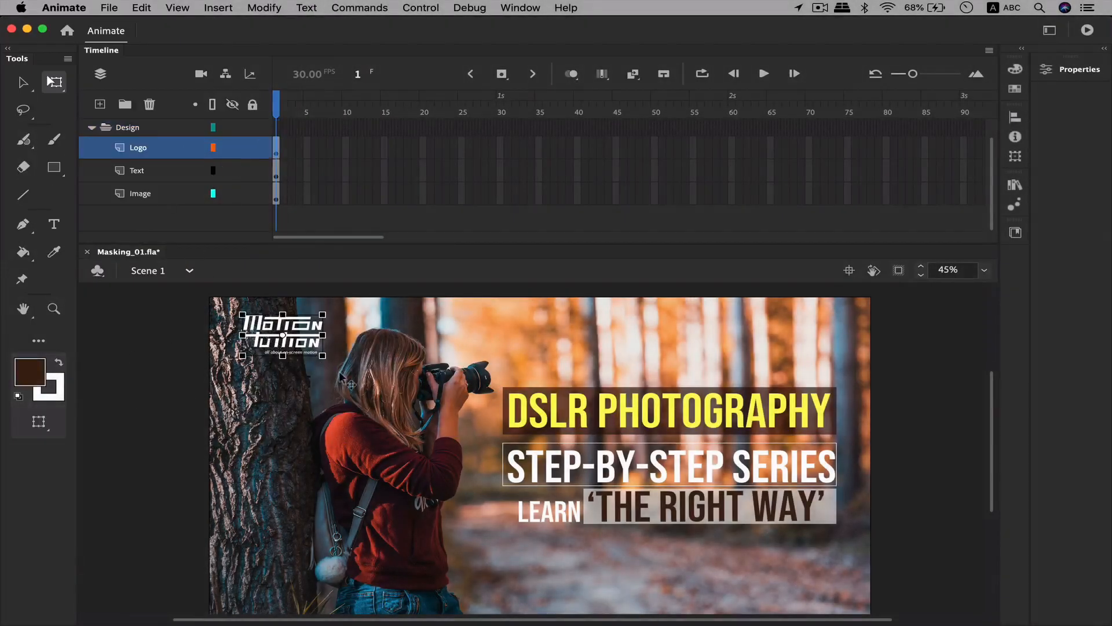
Try moving the logo and the DSLR Photography text with the Selection tool, undoing each move
{"action": "key", "text": "v"}
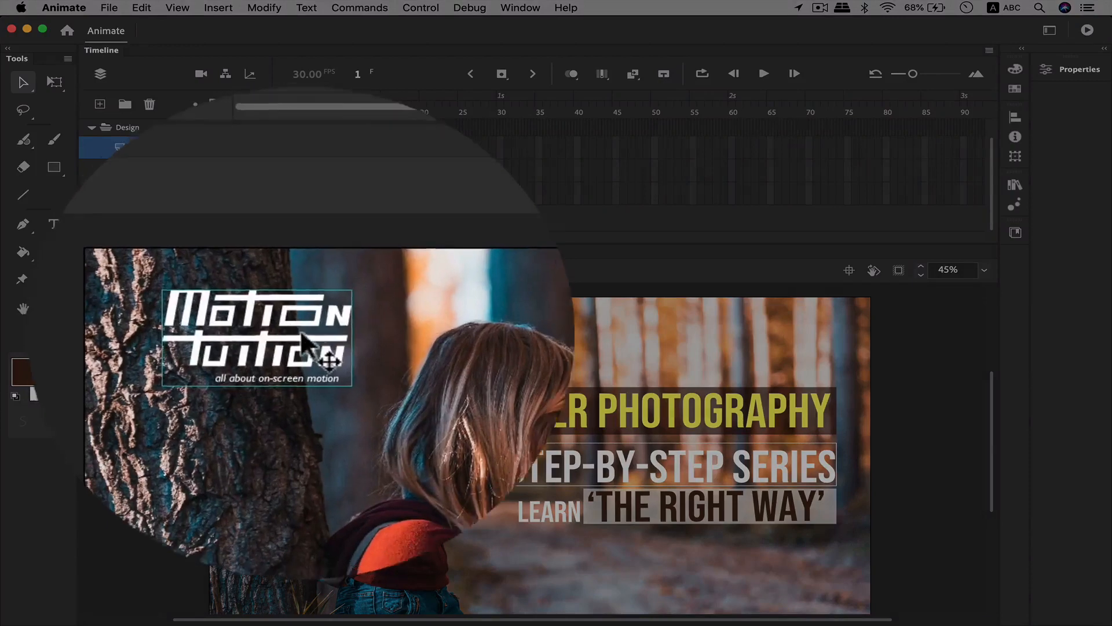
{"action": "left_click_drag", "start_coordinate": [306, 321], "coordinate": [325, 347]}
{"action": "key", "text": "super+z"}
{"action": "key", "text": "super+z"}
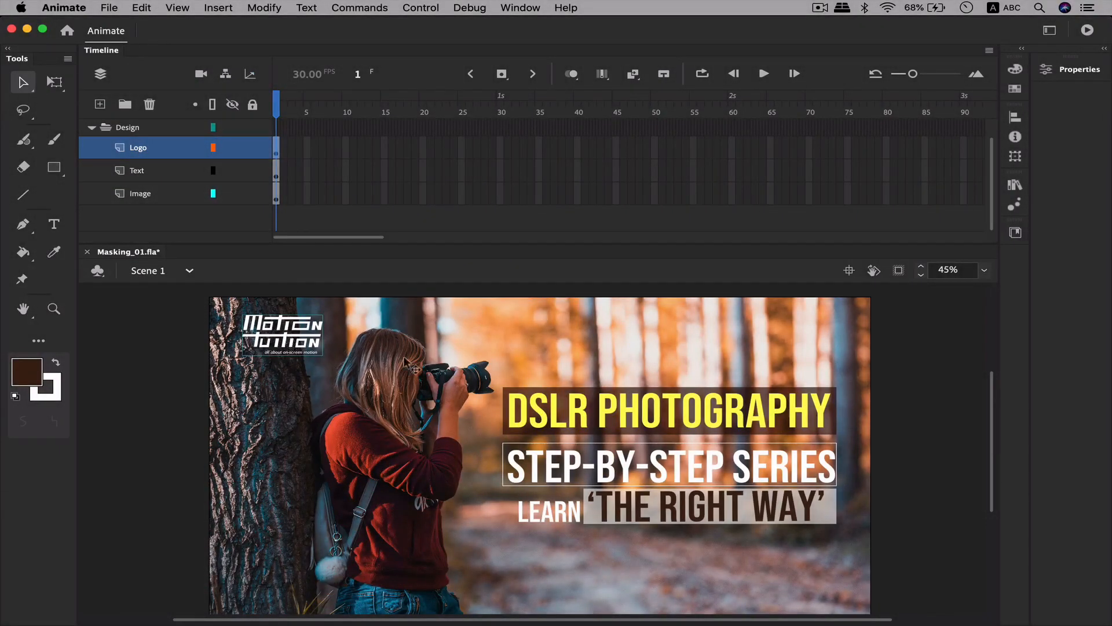
{"action": "left_click_drag", "start_coordinate": [515, 400], "coordinate": [526, 364]}
{"action": "key", "text": "super+z"}
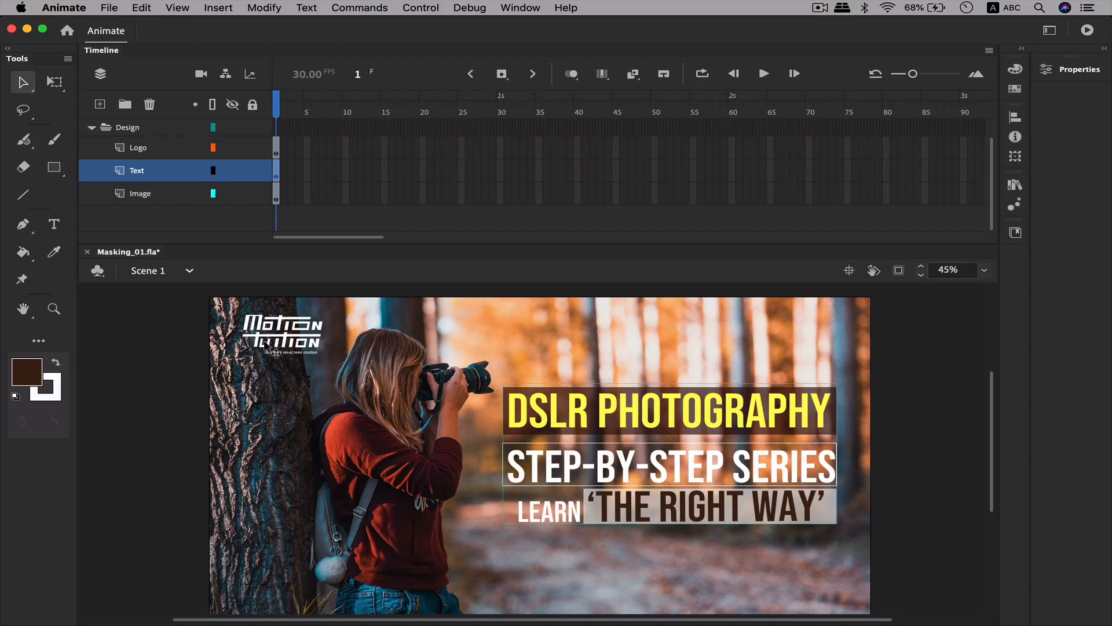
Try scaling the Motion Tuition logo from its different corner handles with the Free Transform tool, undoing each change
{"action": "left_click", "coordinate": [294, 328]}
{"action": "key", "text": "q"}
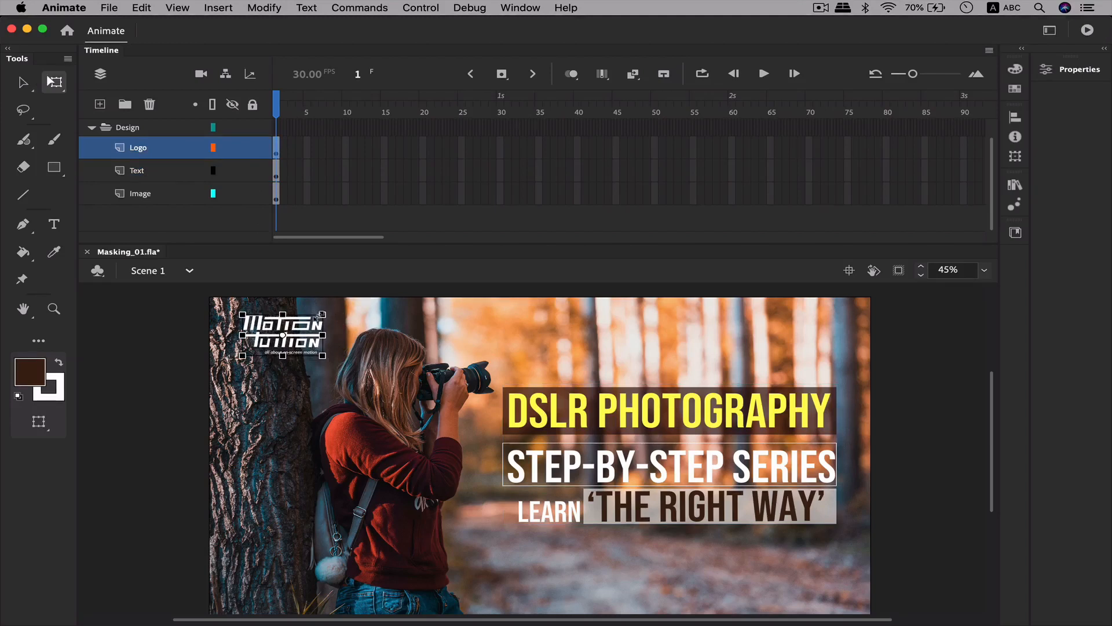
{"action": "key", "text": "z"}
{"action": "left_click_drag", "start_coordinate": [217, 305], "coordinate": [355, 379]}
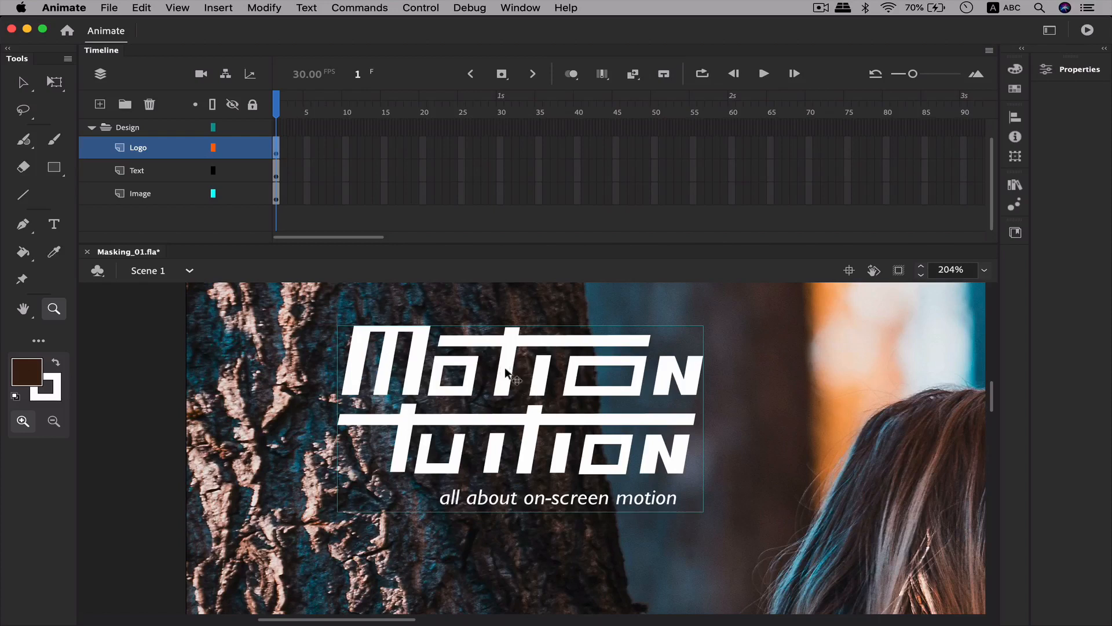
{"action": "key", "text": "q"}
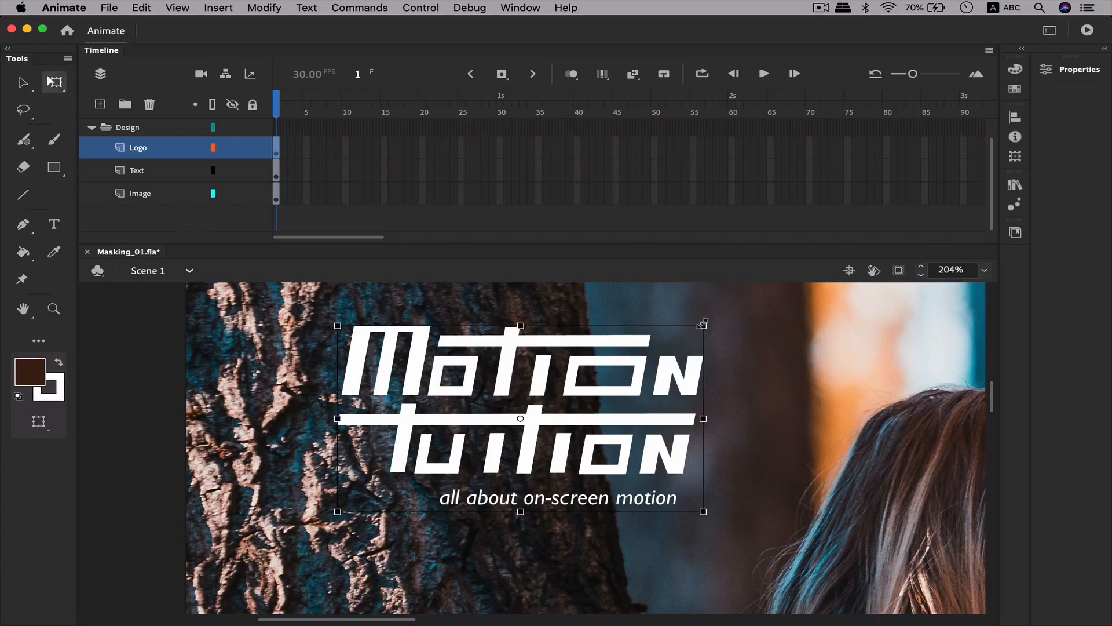
{"action": "mouse_move", "coordinate": [704, 324]}
{"action": "left_mouse_down"}
{"action": "mouse_move", "coordinate": [613, 364]}
{"action": "mouse_move", "coordinate": [698, 329]}
{"action": "mouse_move", "coordinate": [643, 363]}
{"action": "mouse_move", "coordinate": [687, 334]}
{"action": "mouse_move", "coordinate": [621, 368]}
{"action": "mouse_move", "coordinate": [720, 322]}
{"action": "left_mouse_up"}
{"action": "left_click_drag", "start_coordinate": [712, 323], "coordinate": [672, 341]}
{"action": "key", "text": "super+z"}
{"action": "mouse_move", "coordinate": [338, 326]}
{"action": "left_mouse_down"}
{"action": "mouse_move", "coordinate": [481, 398]}
{"action": "mouse_move", "coordinate": [344, 342]}
{"action": "left_mouse_up"}
{"action": "key", "text": "super+z"}
{"action": "left_click_drag", "start_coordinate": [338, 512], "coordinate": [377, 493]}
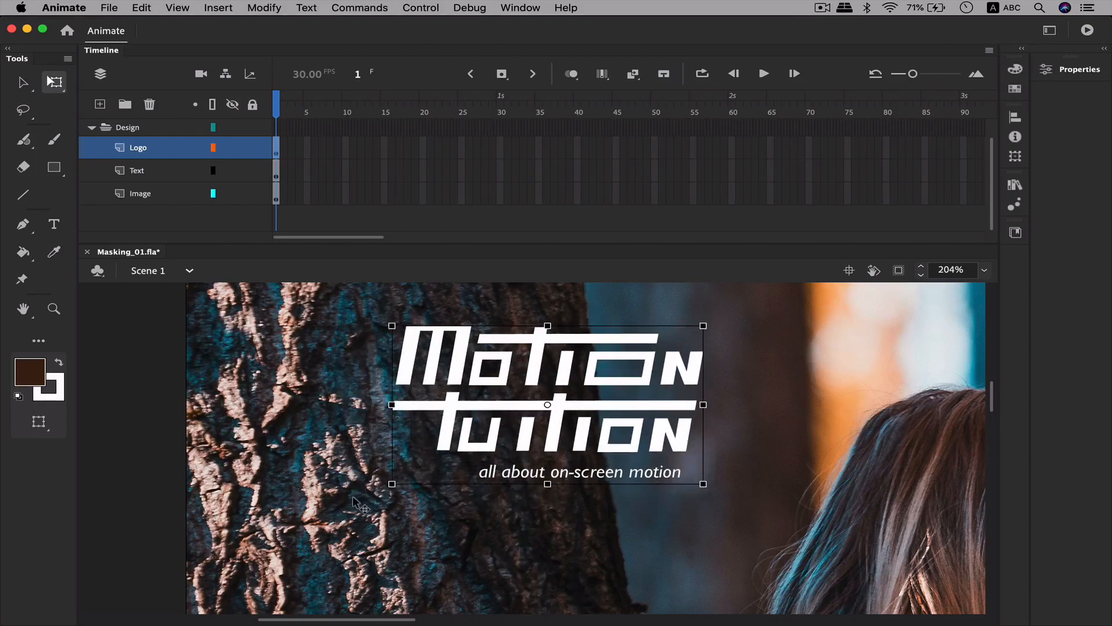
{"action": "key", "text": "z"}
{"action": "key", "text": "super+z"}
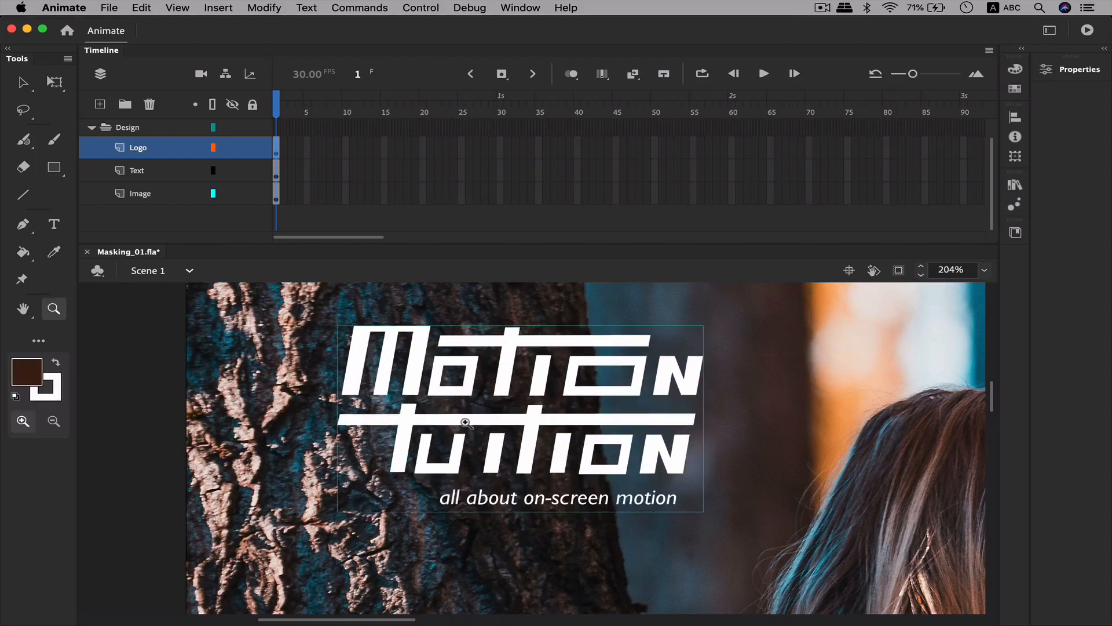
Try the logo's transformation point at its corners and right edge, scale the logo around it and back, and reset the point to the centre
{"action": "key", "text": "v"}
{"action": "key", "text": "q"}
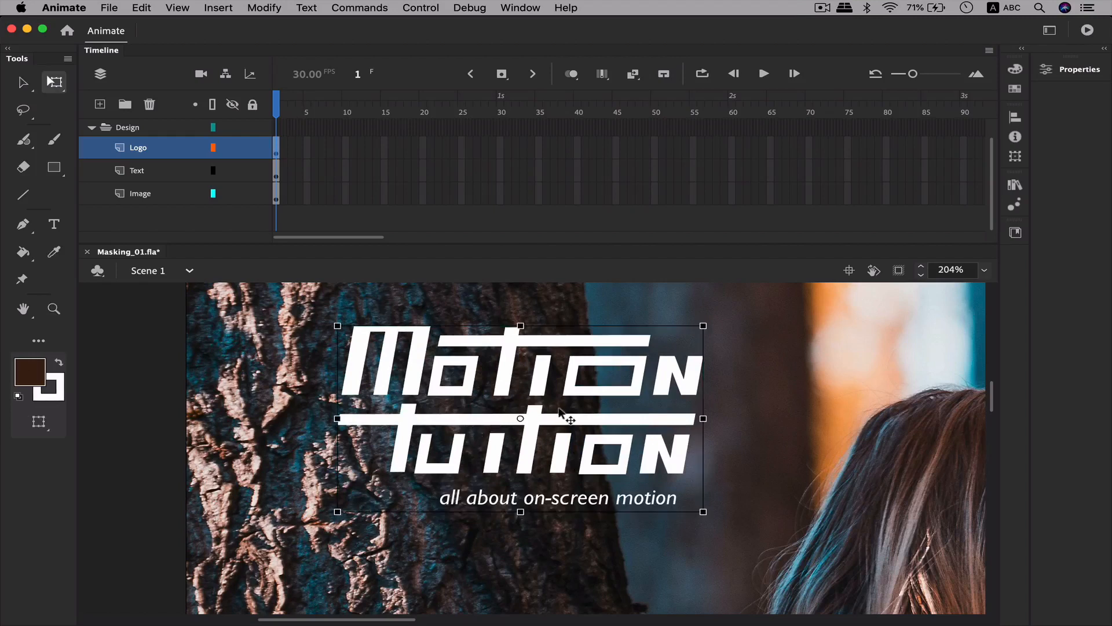
{"action": "left_click_drag", "start_coordinate": [520, 418], "coordinate": [705, 343]}
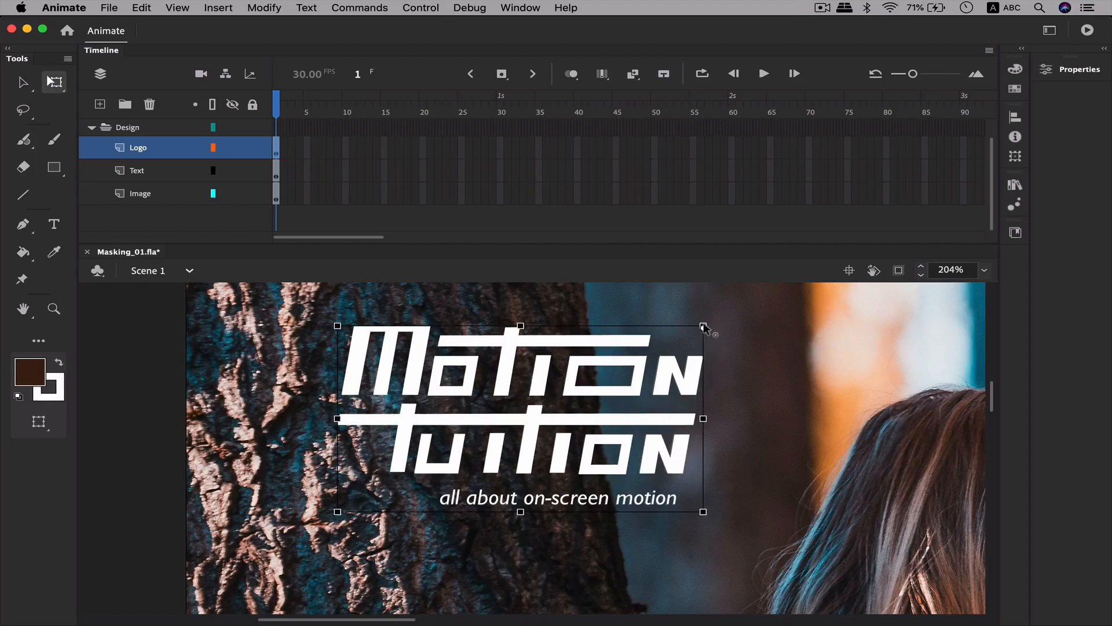
{"action": "left_click_drag", "start_coordinate": [703, 328], "coordinate": [702, 515]}
{"action": "left_click_drag", "start_coordinate": [336, 326], "coordinate": [400, 357]}
{"action": "left_click_drag", "start_coordinate": [458, 382], "coordinate": [339, 325]}
{"action": "double_click", "coordinate": [703, 509]}
{"action": "left_click_drag", "start_coordinate": [520, 419], "coordinate": [706, 418]}
{"action": "double_click", "coordinate": [704, 418]}
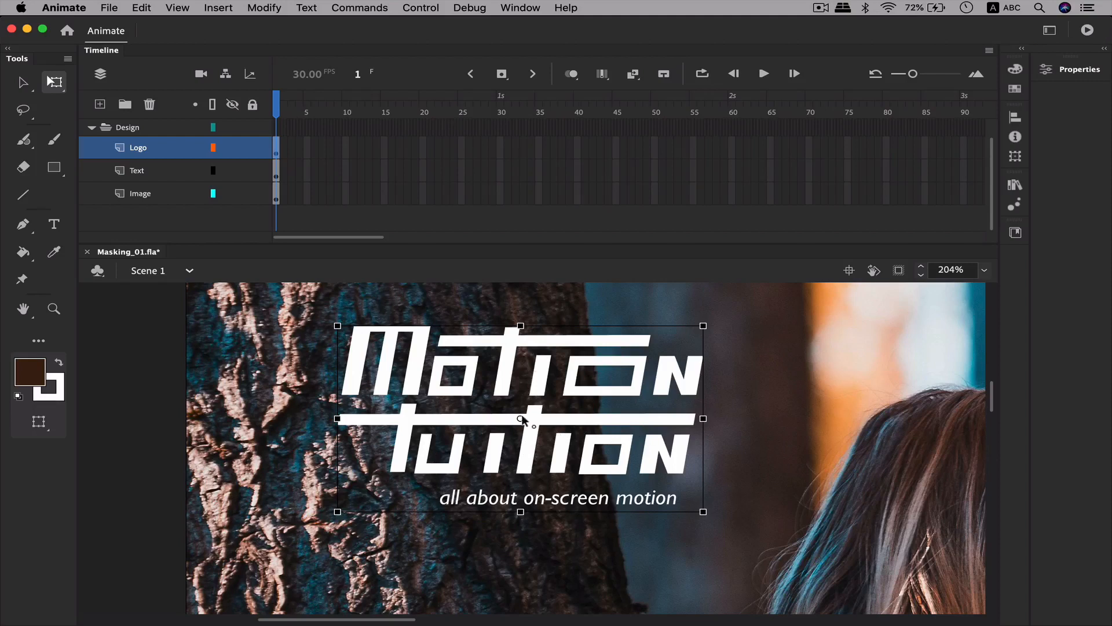
Select the banner text by drawing a freehand outline around it with the Lasso tool
{"action": "key", "text": "super+minus"}
{"action": "key", "text": "super+minus"}
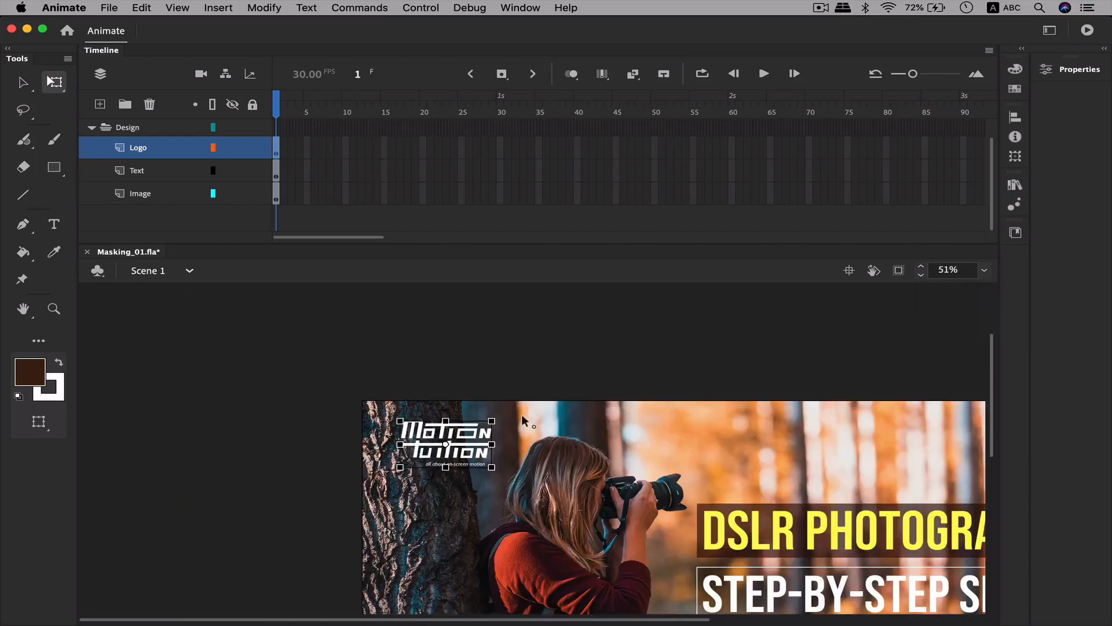
{"action": "left_click_drag", "start_coordinate": [681, 503], "coordinate": [503, 353]}
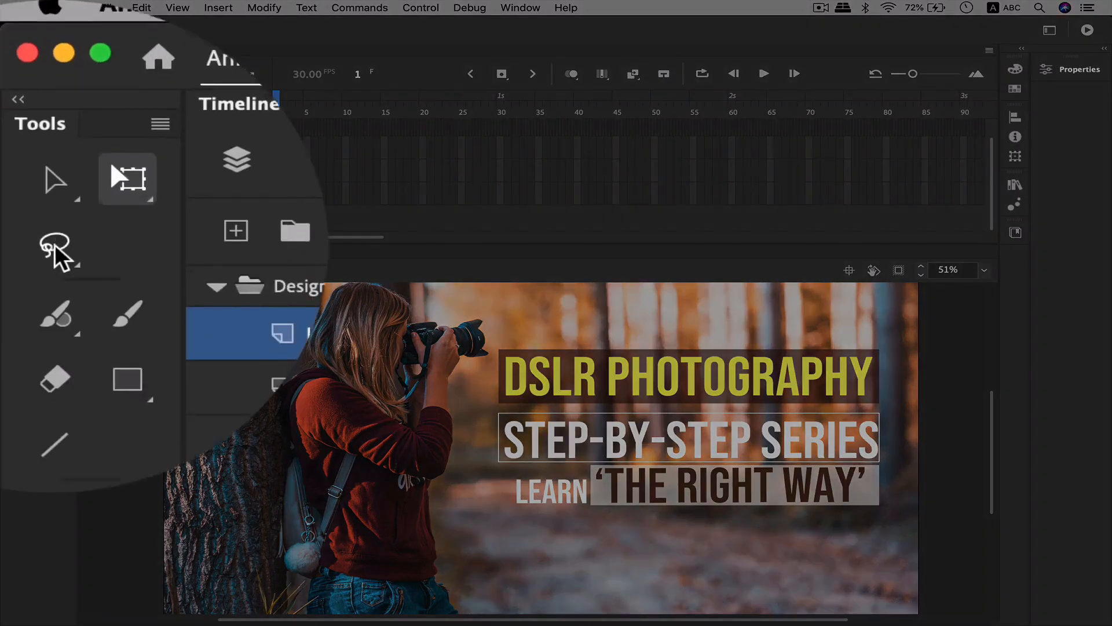
{"action": "left_click", "coordinate": [56, 255]}
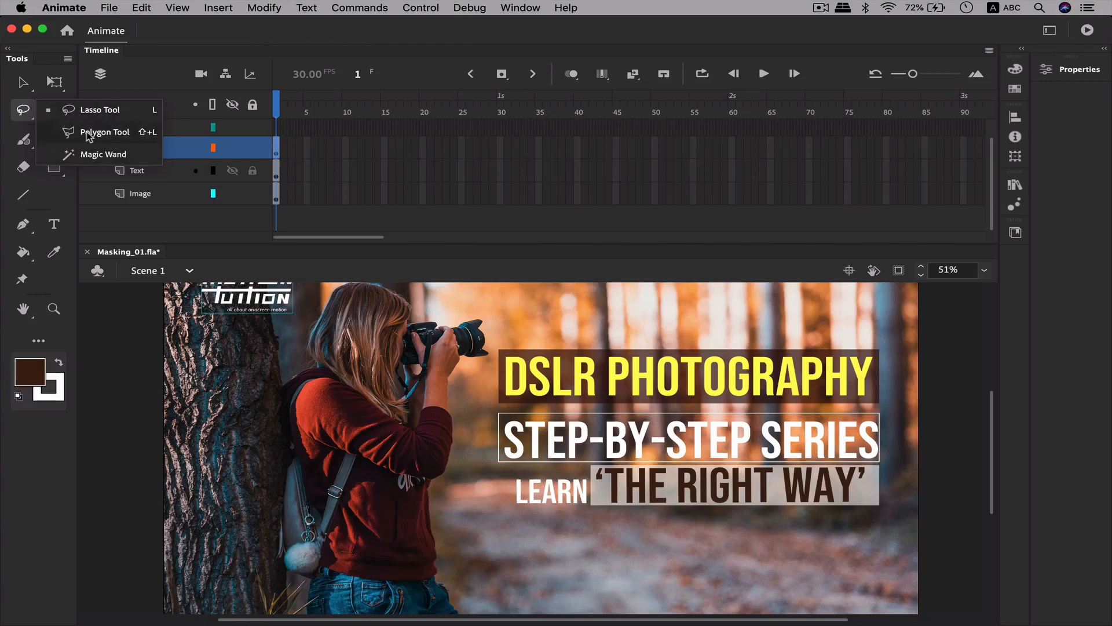
{"action": "left_click", "coordinate": [95, 113]}
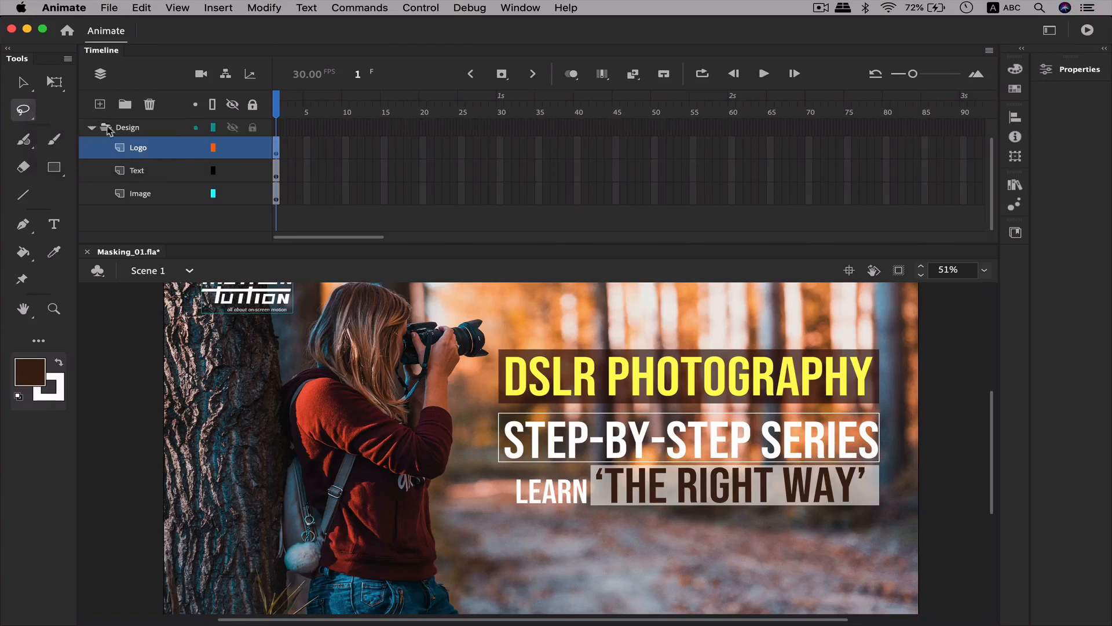
{"action": "mouse_move", "coordinate": [463, 400]}
{"action": "left_mouse_down"}
{"action": "mouse_move", "coordinate": [472, 356]}
{"action": "mouse_move", "coordinate": [543, 302]}
{"action": "mouse_move", "coordinate": [795, 326]}
{"action": "mouse_move", "coordinate": [891, 385]}
{"action": "mouse_move", "coordinate": [876, 490]}
{"action": "mouse_move", "coordinate": [678, 519]}
{"action": "mouse_move", "coordinate": [502, 464]}
{"action": "left_mouse_up"}
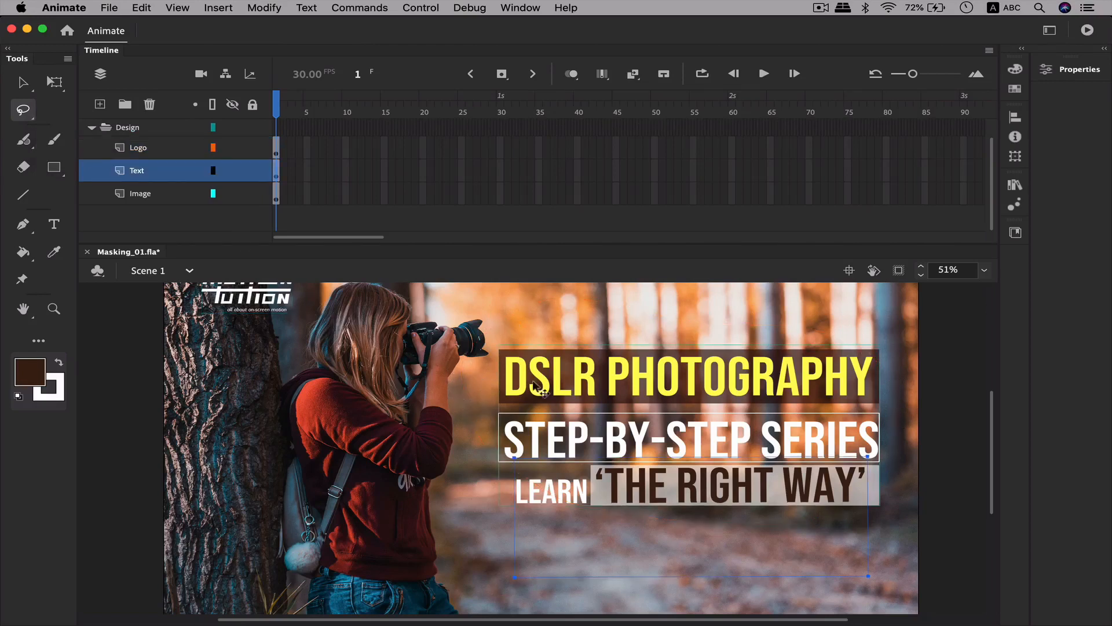
Outline the whole block of banner text with a closed straight-sided selection using the Polygon tool
{"action": "left_click", "coordinate": [29, 111]}
{"action": "left_click", "coordinate": [113, 134]}
{"action": "left_click", "coordinate": [497, 328]}
{"action": "left_click", "coordinate": [690, 310]}
{"action": "left_click", "coordinate": [833, 328]}
{"action": "left_click", "coordinate": [895, 349]}
{"action": "left_click", "coordinate": [901, 532]}
{"action": "left_click", "coordinate": [731, 547]}
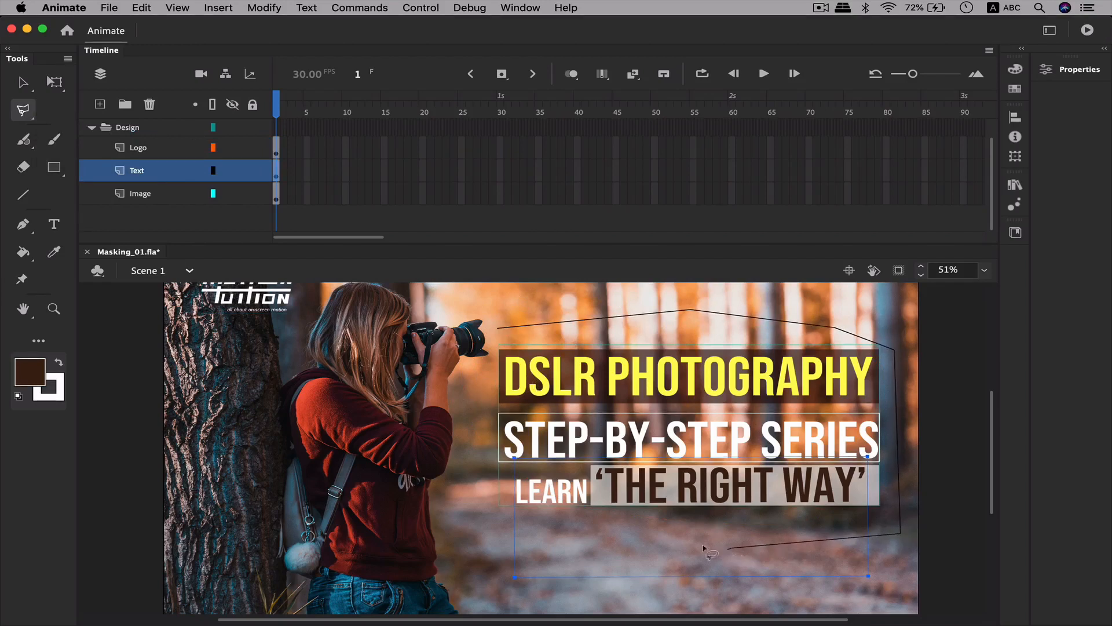
{"action": "left_click", "coordinate": [494, 540]}
{"action": "left_click", "coordinate": [464, 442]}
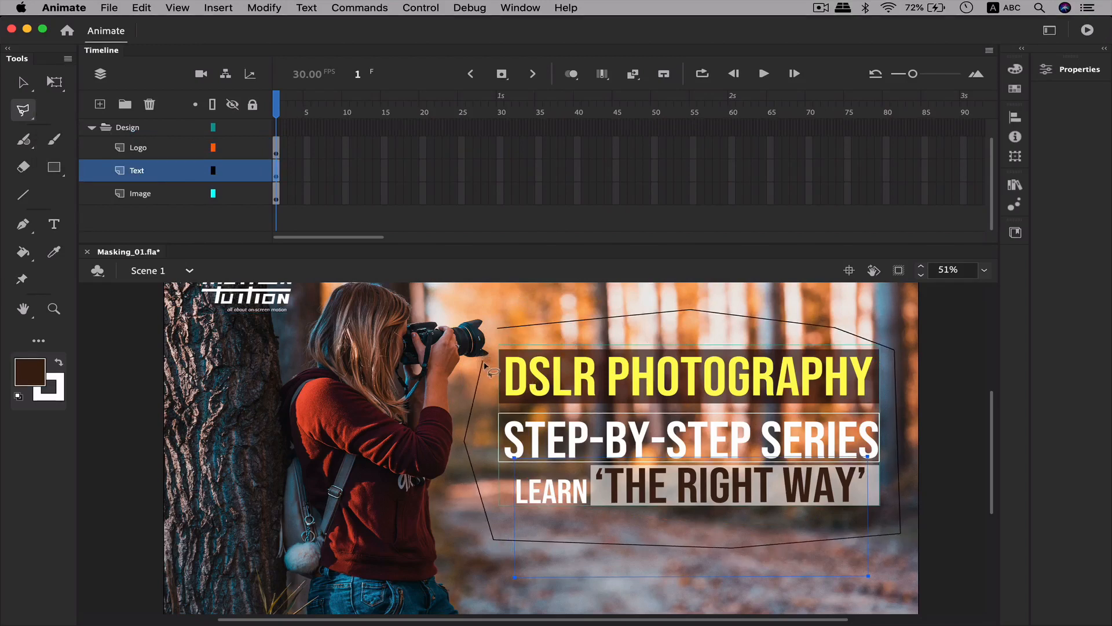
{"action": "left_click", "coordinate": [499, 330]}
{"action": "left_click", "coordinate": [550, 298]}
{"action": "double_click", "coordinate": [476, 303]}
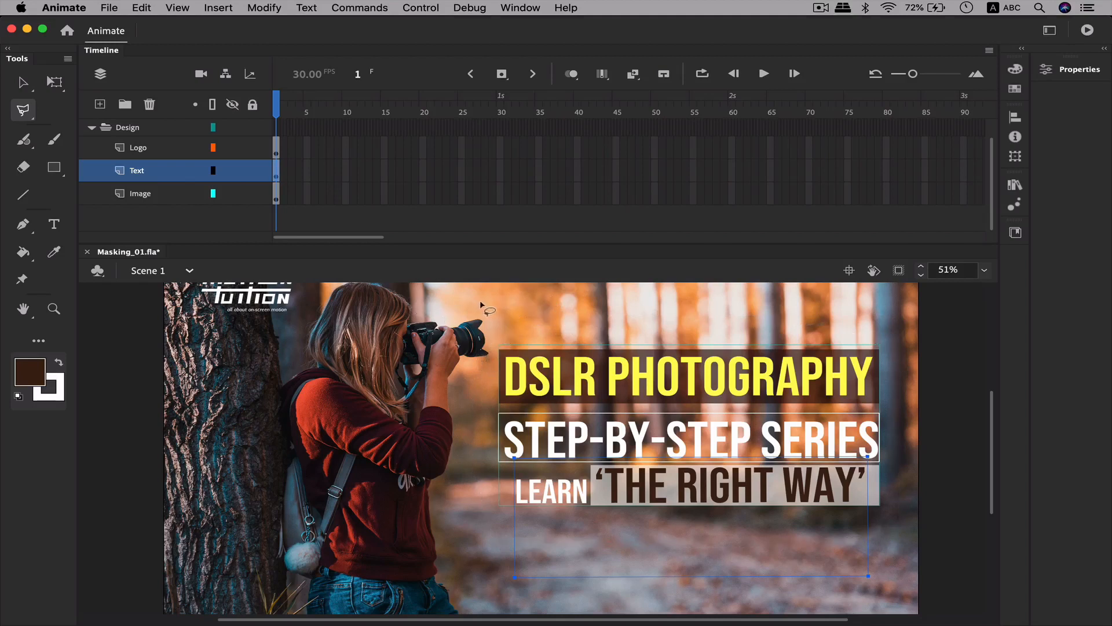
Try the Magic Wand on the STEP-BY-STEP SERIES text, and switch back to the Lasso Tool
{"action": "left_click", "coordinate": [26, 110]}
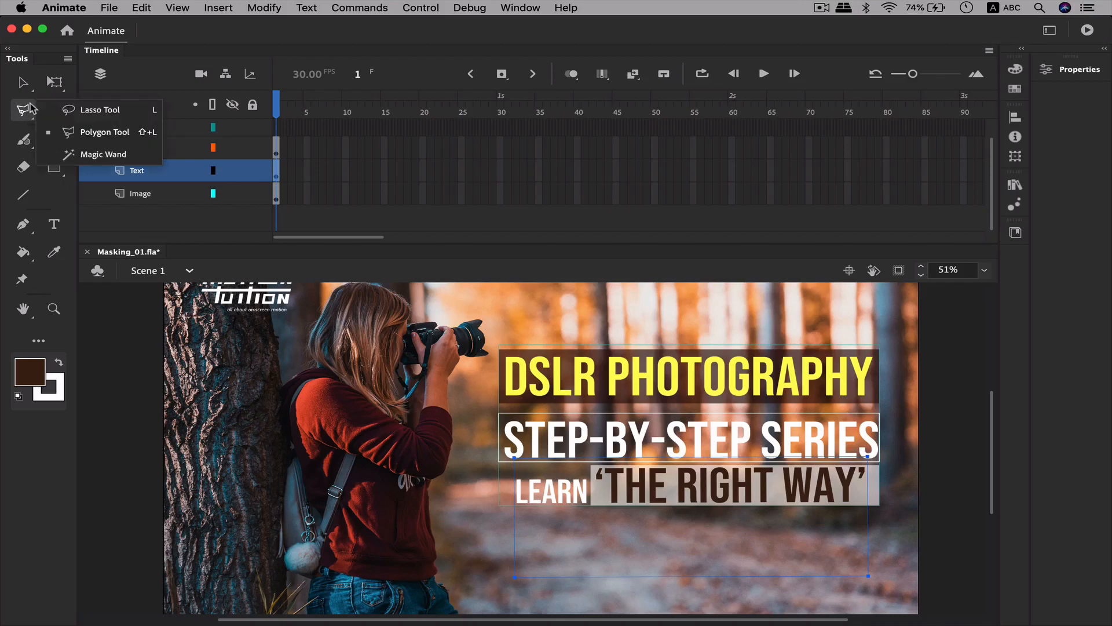
{"action": "left_click", "coordinate": [103, 155]}
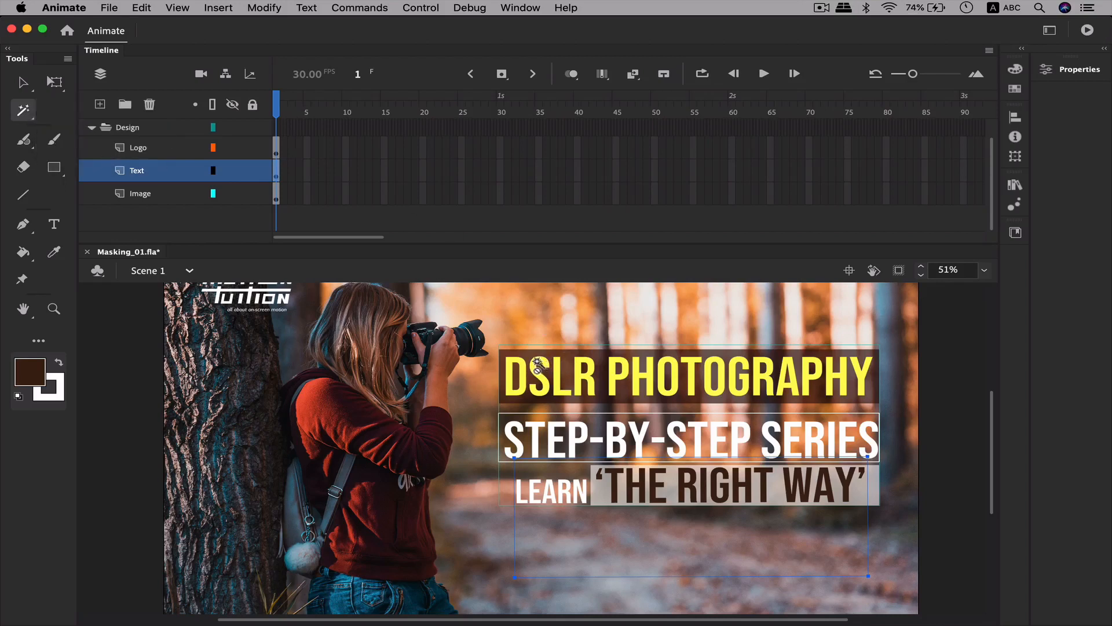
{"action": "left_click", "coordinate": [552, 431]}
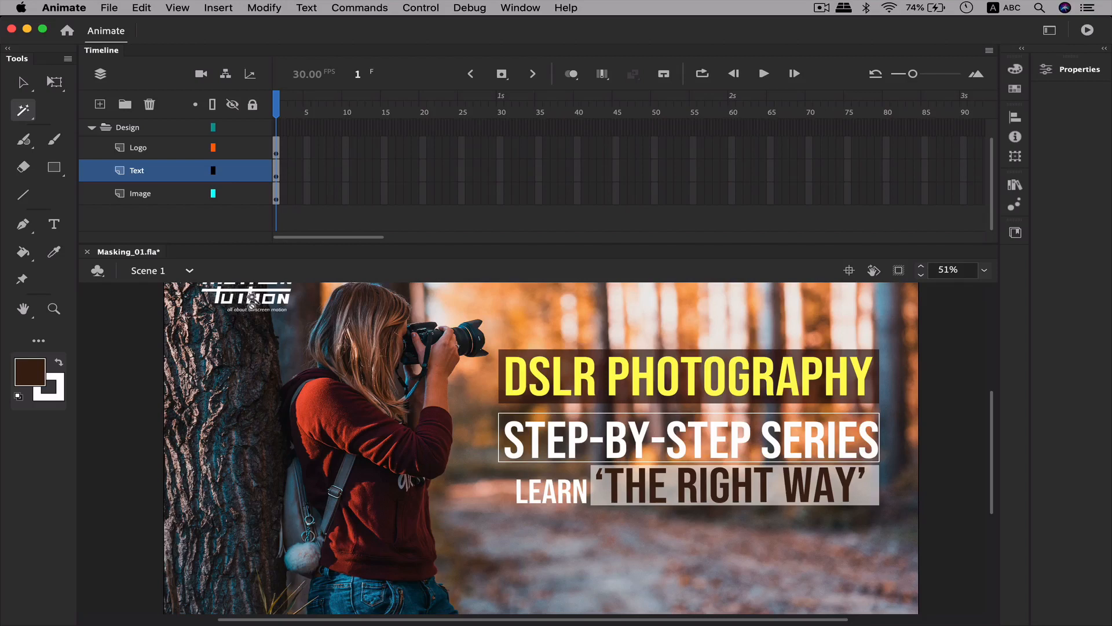
{"action": "left_click", "coordinate": [23, 82]}
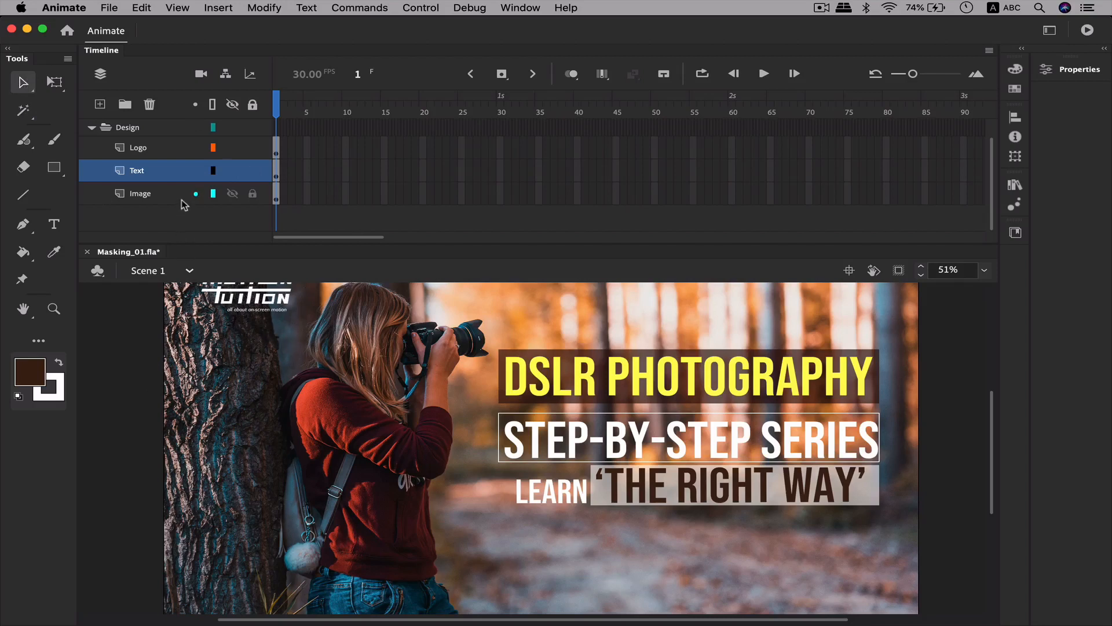
{"action": "left_click", "coordinate": [23, 110]}
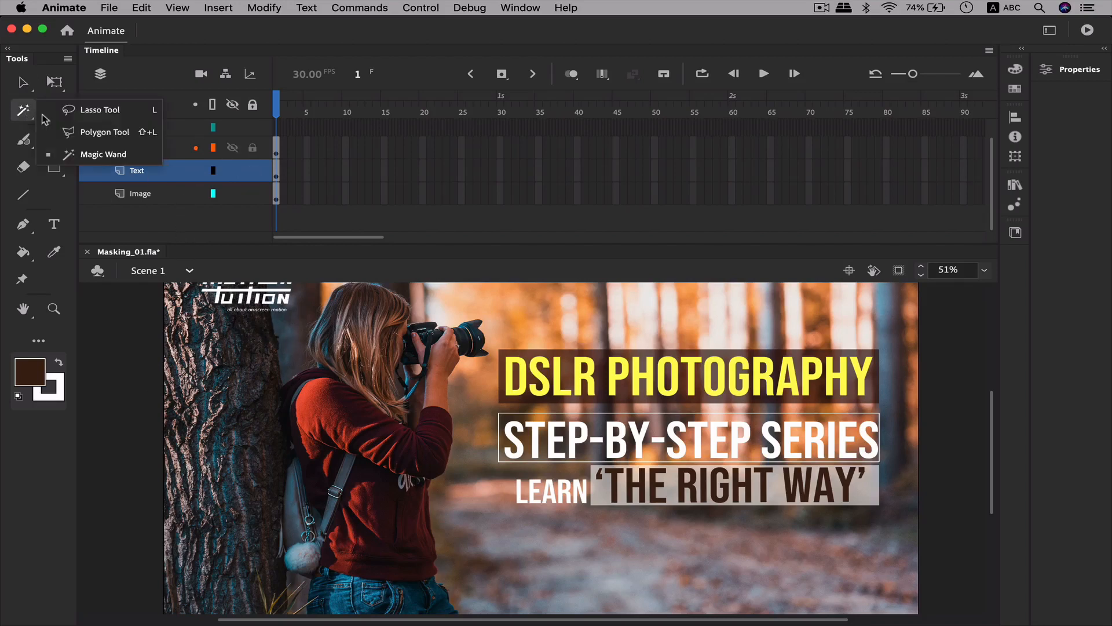
{"action": "left_click", "coordinate": [120, 112]}
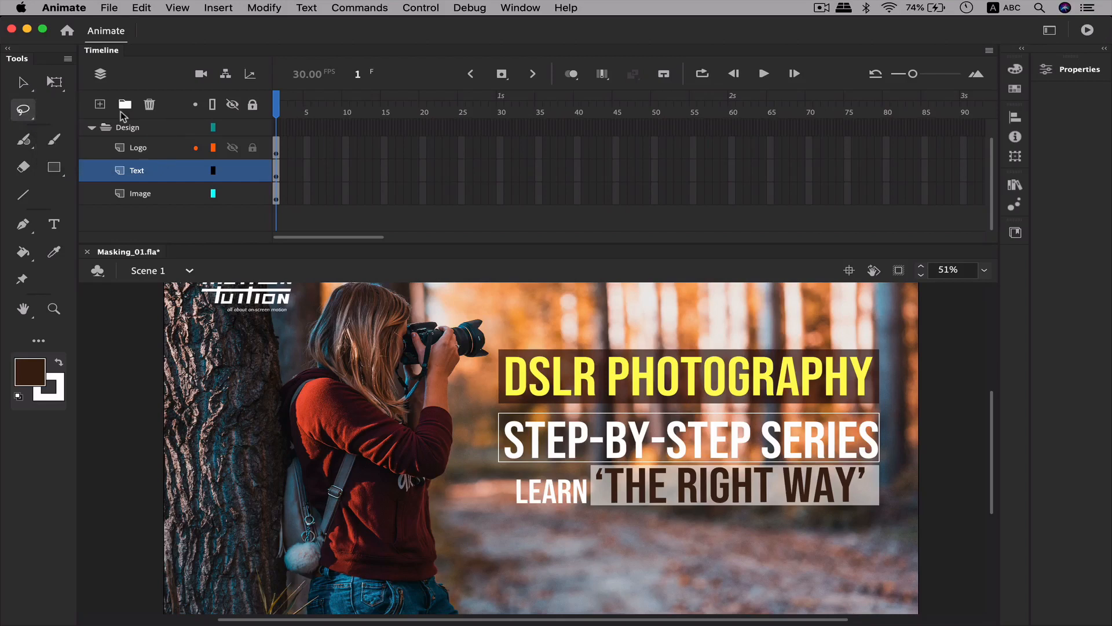
{"action": "left_click", "coordinate": [26, 110]}
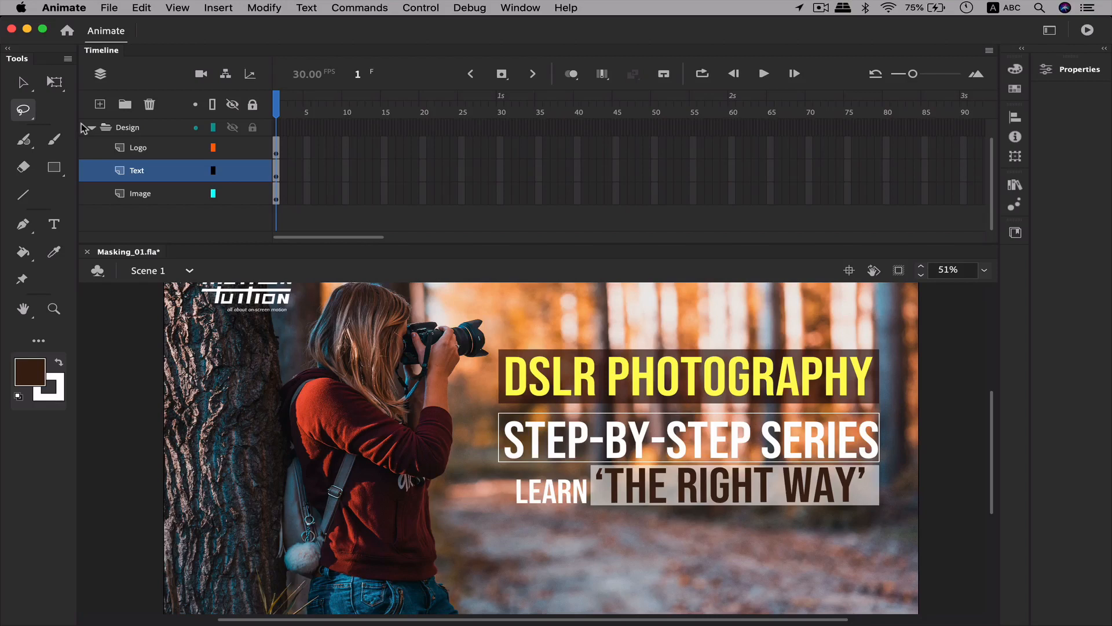
Try a brush stroke across the photographer, undo it, and set the brush's fill colour to white
{"action": "left_click", "coordinate": [53, 138]}
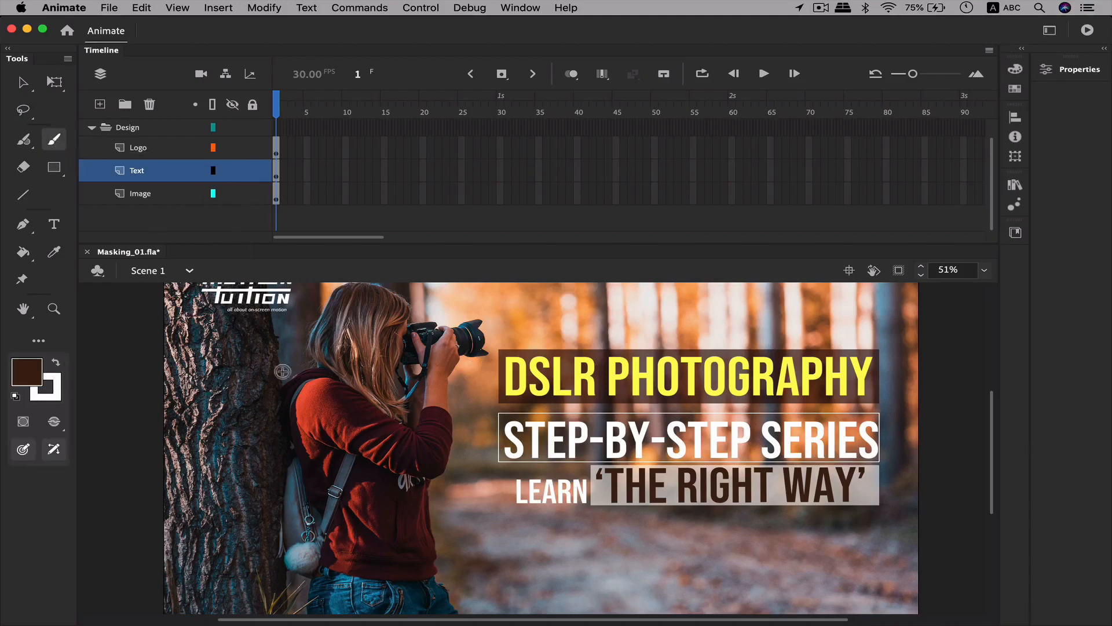
{"action": "left_click_drag", "start_coordinate": [226, 446], "coordinate": [483, 365]}
{"action": "key", "text": "ctrl+z"}
{"action": "left_click", "coordinate": [27, 372]}
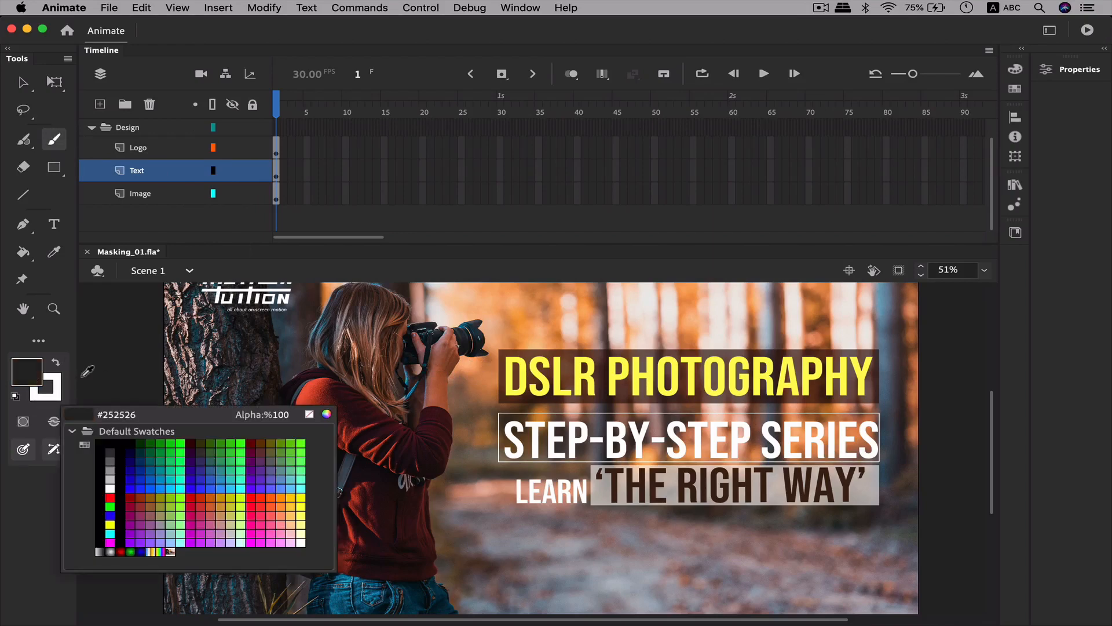
{"action": "left_click", "coordinate": [110, 487]}
Paint curved white brush strokes above the DSLR PHOTOGRAPHY text, undo them all, and return to the Selection tool
{"action": "mouse_move", "coordinate": [415, 304]}
{"action": "left_mouse_down"}
{"action": "mouse_move", "coordinate": [532, 307]}
{"action": "mouse_move", "coordinate": [638, 328]}
{"action": "mouse_move", "coordinate": [631, 315]}
{"action": "mouse_move", "coordinate": [627, 338]}
{"action": "left_mouse_up"}
{"action": "mouse_move", "coordinate": [545, 329]}
{"action": "left_mouse_down"}
{"action": "mouse_move", "coordinate": [617, 348]}
{"action": "mouse_move", "coordinate": [681, 302]}
{"action": "mouse_move", "coordinate": [679, 332]}
{"action": "left_mouse_up"}
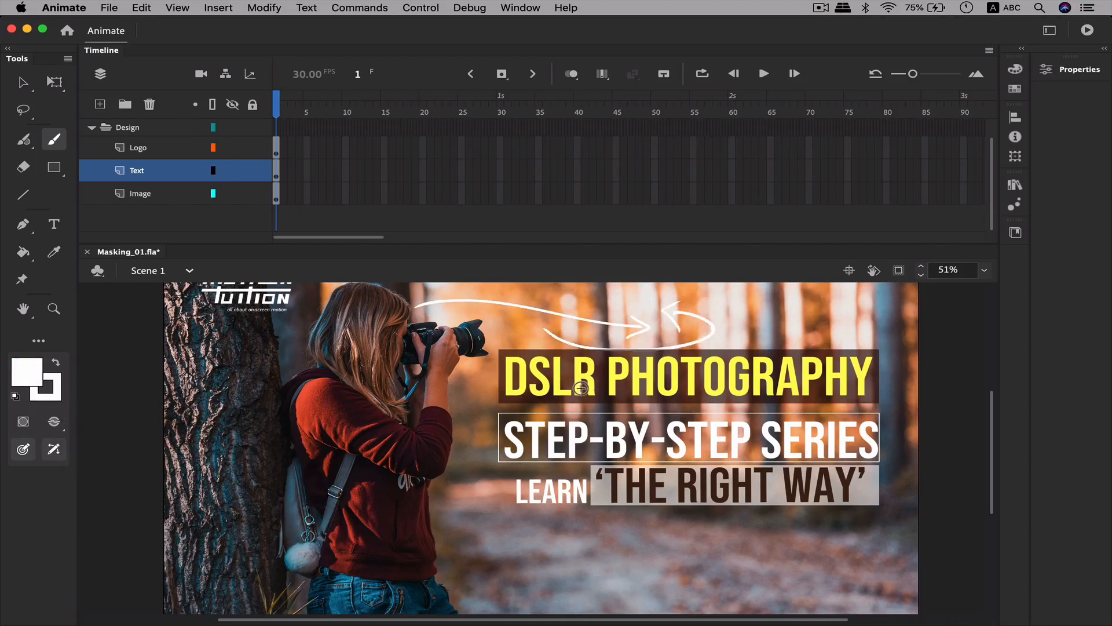
{"action": "key", "text": "z"}
{"action": "key", "text": "super+z"}
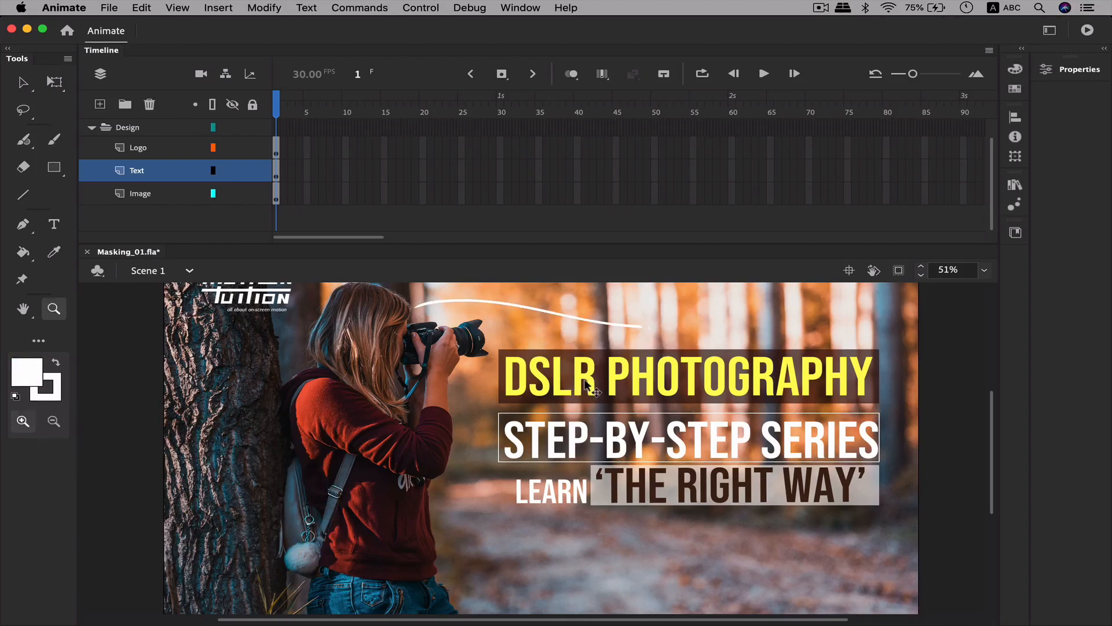
{"action": "key", "text": "super+z"}
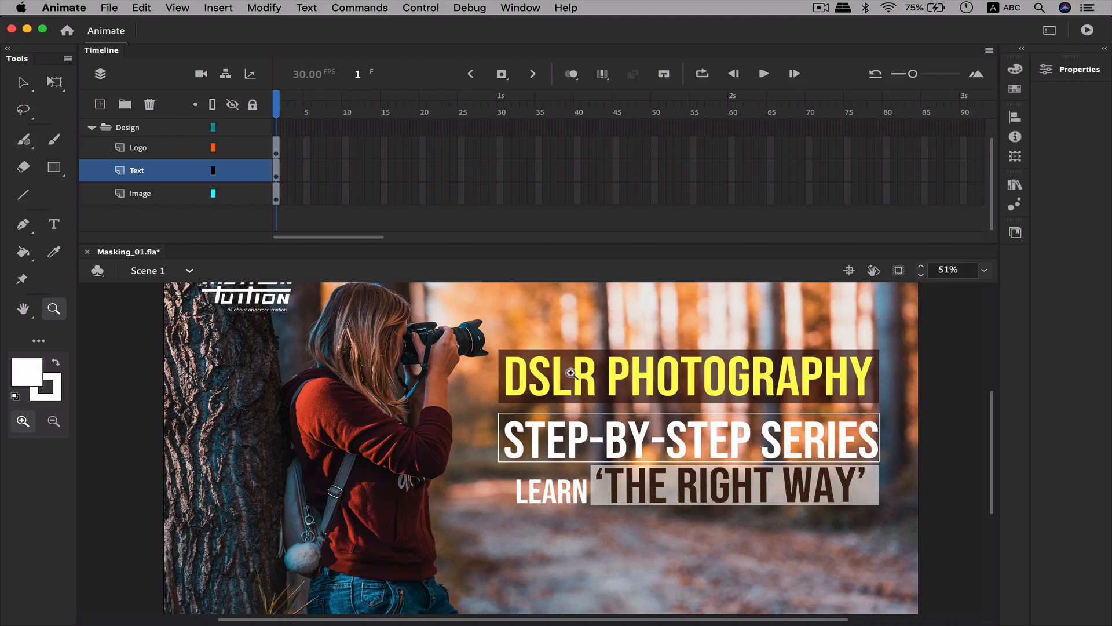
{"action": "key", "text": "v"}
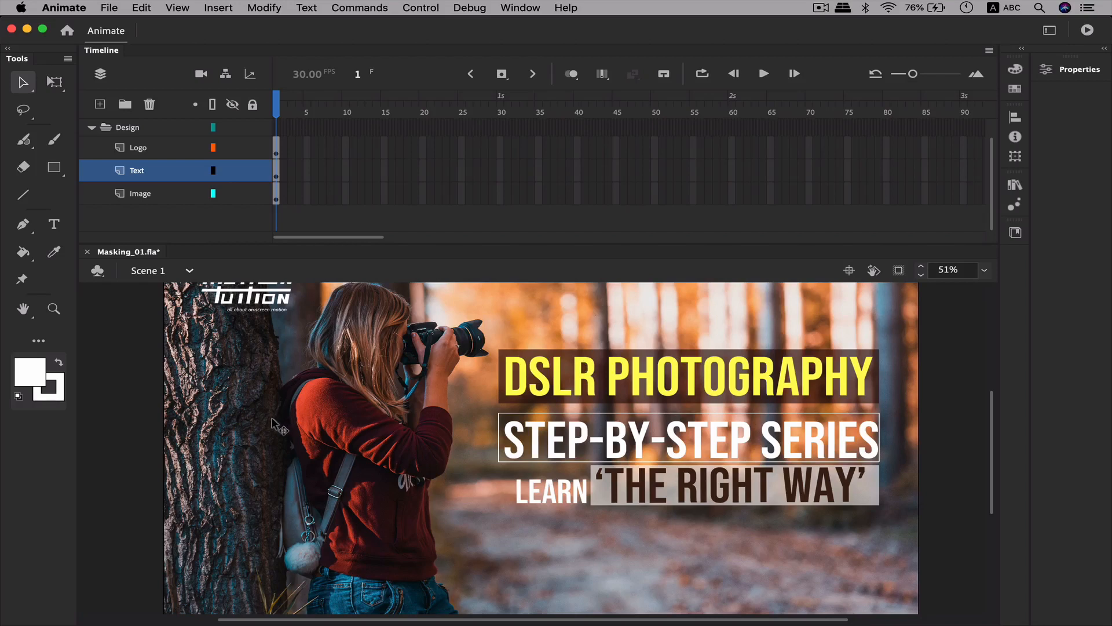
Paint a white brush stroke down the tree trunk, and add two more beside it with Use Pressure turned on
{"action": "key", "text": "b"}
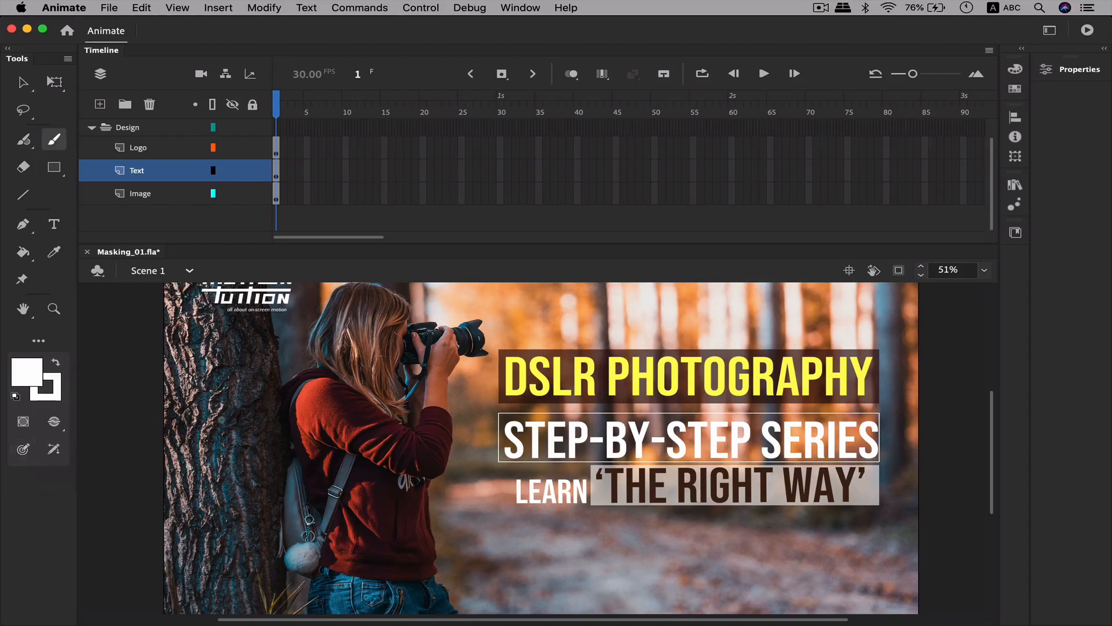
{"action": "left_click_drag", "start_coordinate": [219, 339], "coordinate": [240, 475]}
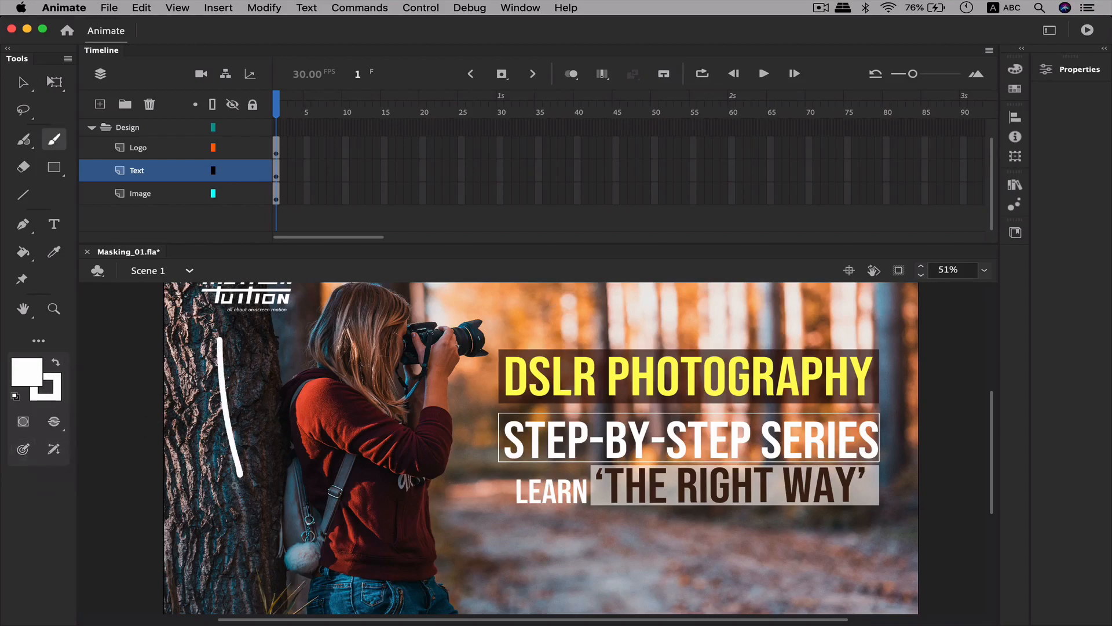
{"action": "left_click", "coordinate": [23, 449]}
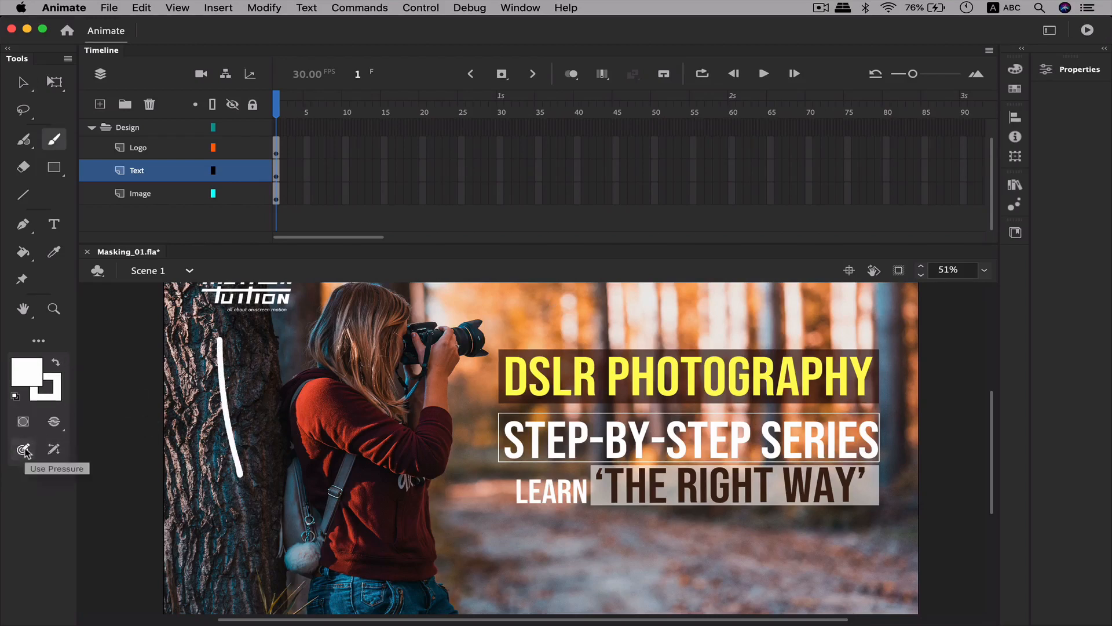
{"action": "left_click_drag", "start_coordinate": [241, 330], "coordinate": [253, 486]}
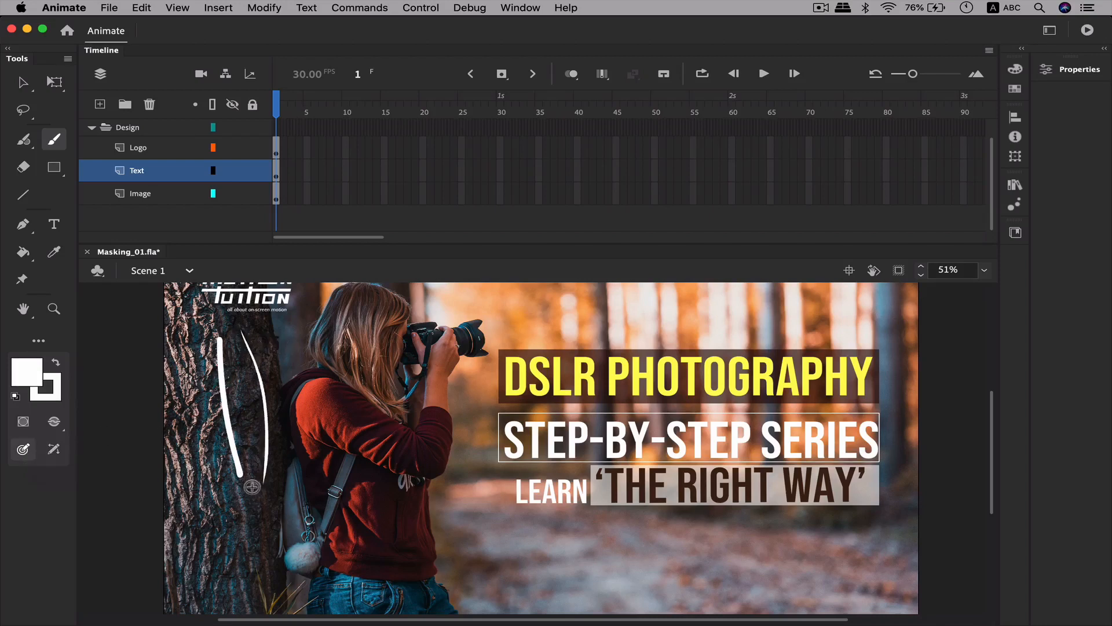
{"action": "mouse_move", "coordinate": [254, 415]}
{"action": "left_mouse_down"}
{"action": "mouse_move", "coordinate": [247, 448]}
{"action": "mouse_move", "coordinate": [257, 499]}
{"action": "left_mouse_up"}
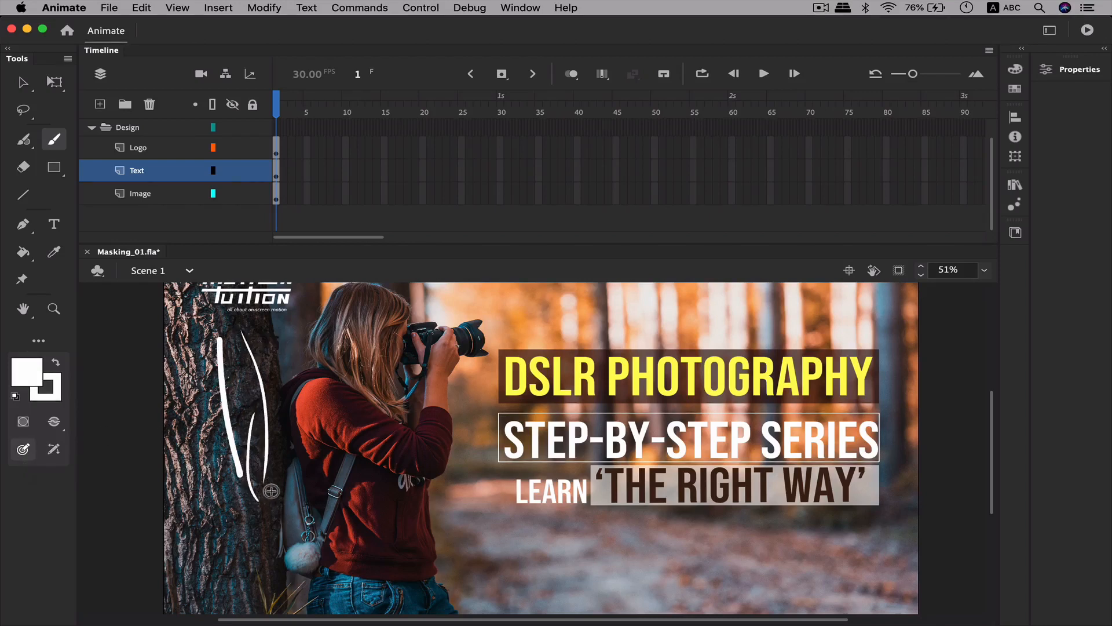
Turn on Use Tilt, paint two more white brush strokes on the tree trunk, and return to the Selection tool
{"action": "left_click", "coordinate": [54, 449]}
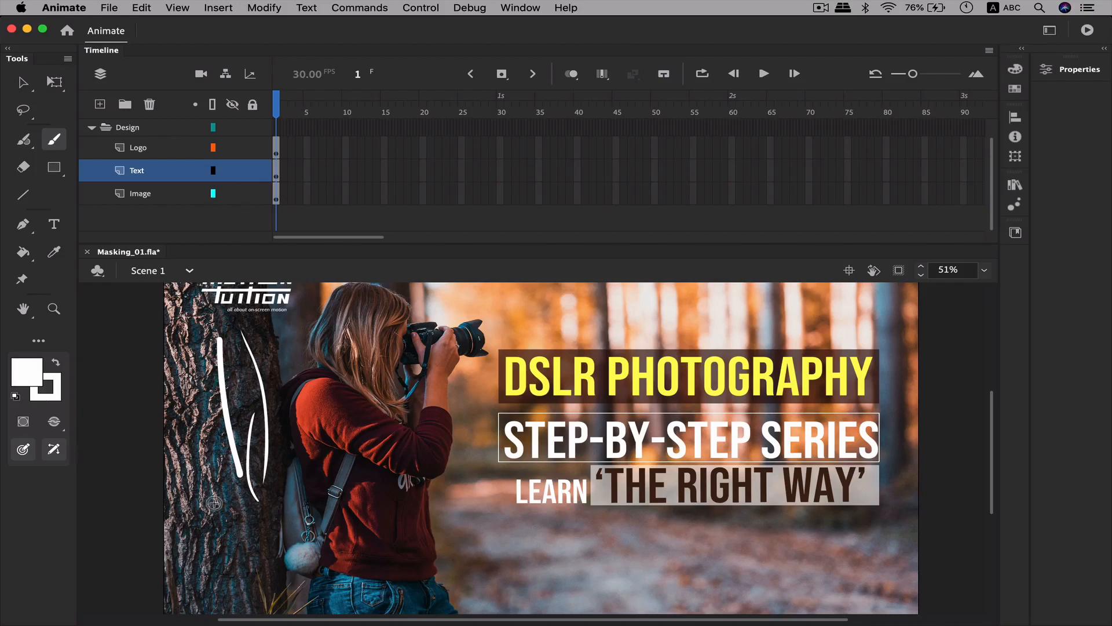
{"action": "left_click_drag", "start_coordinate": [209, 563], "coordinate": [206, 418]}
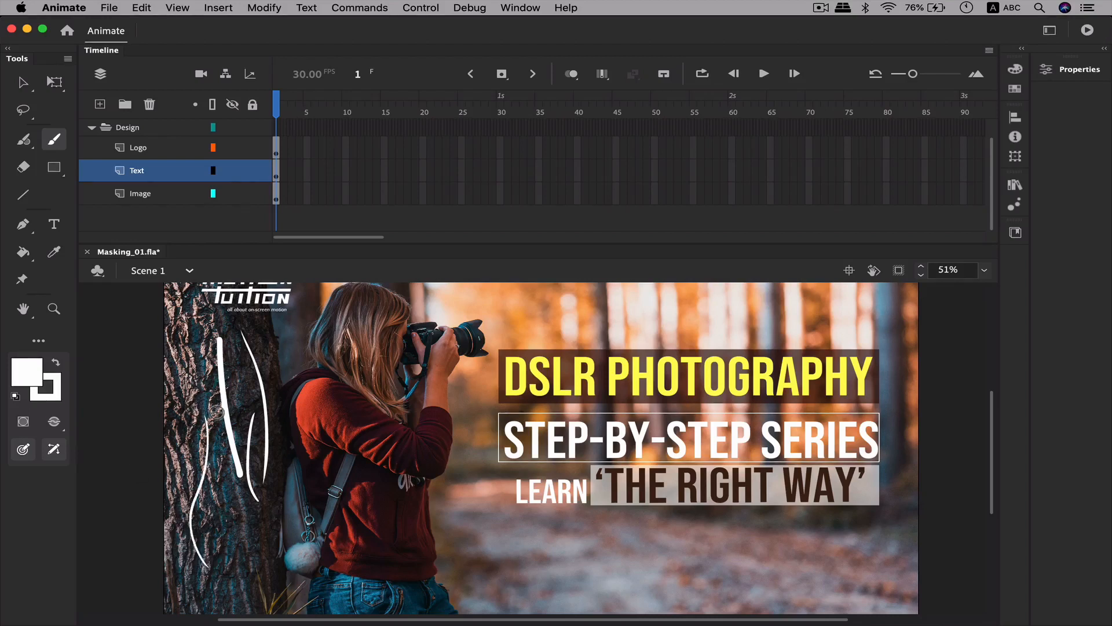
{"action": "left_click_drag", "start_coordinate": [234, 368], "coordinate": [248, 432]}
{"action": "key", "text": "v"}
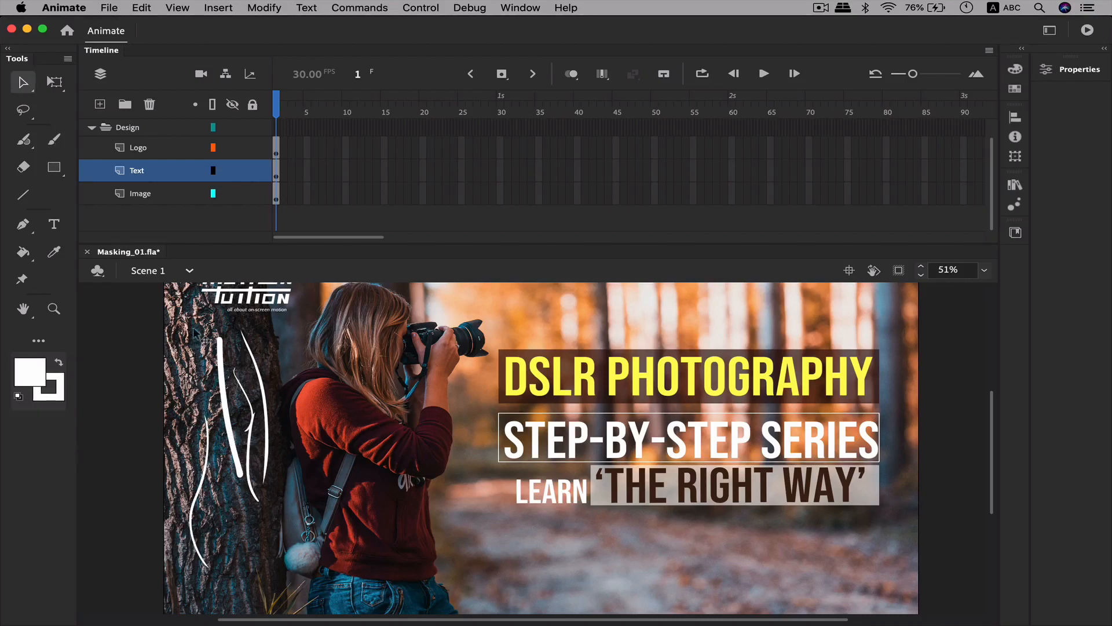
Select all the white brush strokes on the tree trunk and delete them
{"action": "left_click", "coordinate": [253, 127]}
{"action": "mouse_move", "coordinate": [177, 318]}
{"action": "left_mouse_down"}
{"action": "mouse_move", "coordinate": [219, 380]}
{"action": "mouse_move", "coordinate": [290, 597]}
{"action": "left_mouse_up"}
{"action": "left_click", "coordinate": [252, 126]}
{"action": "left_click", "coordinate": [207, 458]}
{"action": "left_click", "coordinate": [233, 448], "text": "shift"}
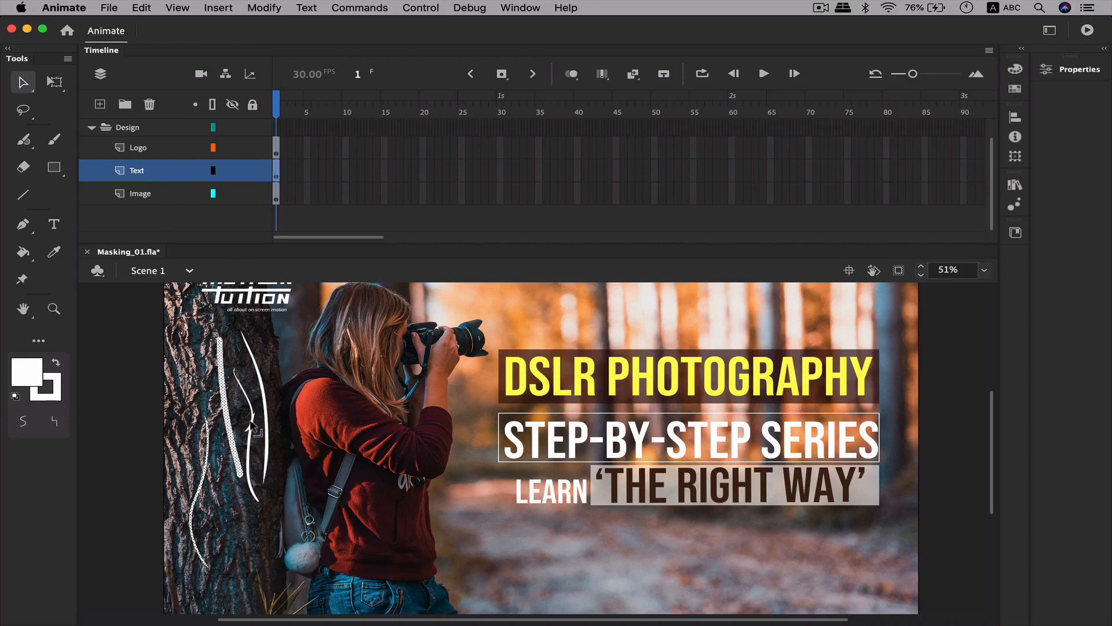
{"action": "left_click", "coordinate": [251, 429], "text": "shift"}
{"action": "left_click", "coordinate": [265, 423], "text": "shift"}
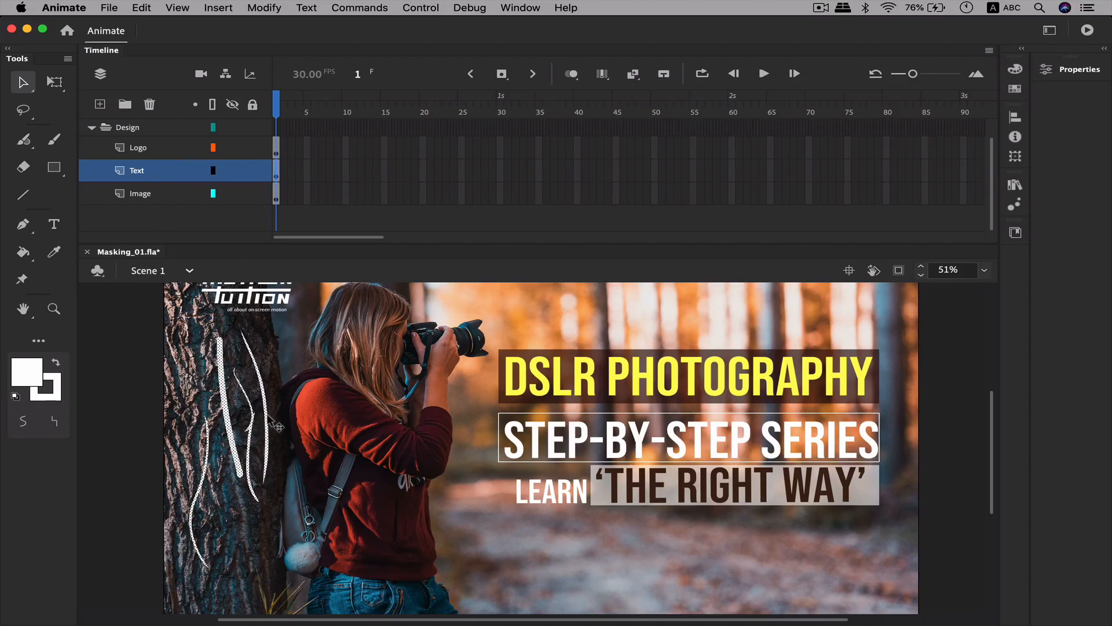
{"action": "key", "text": "Delete"}
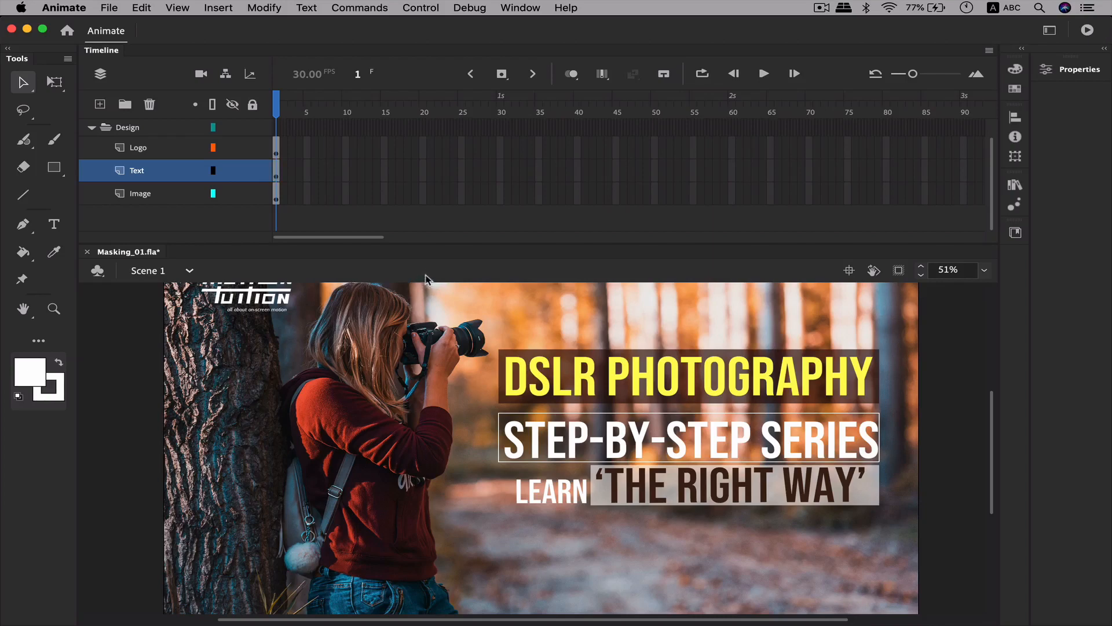
Fit the whole banner in view and shorten the Timeline panel to give the stage more room
{"action": "key", "text": "super+minus"}
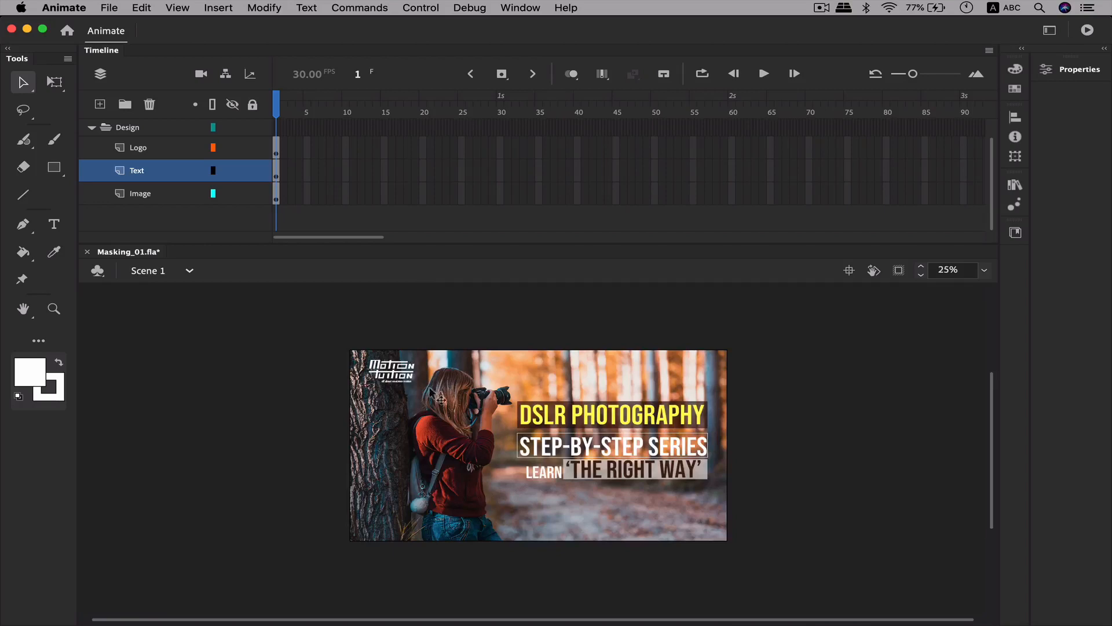
{"action": "key", "text": "z"}
{"action": "left_click_drag", "start_coordinate": [328, 337], "coordinate": [740, 557]}
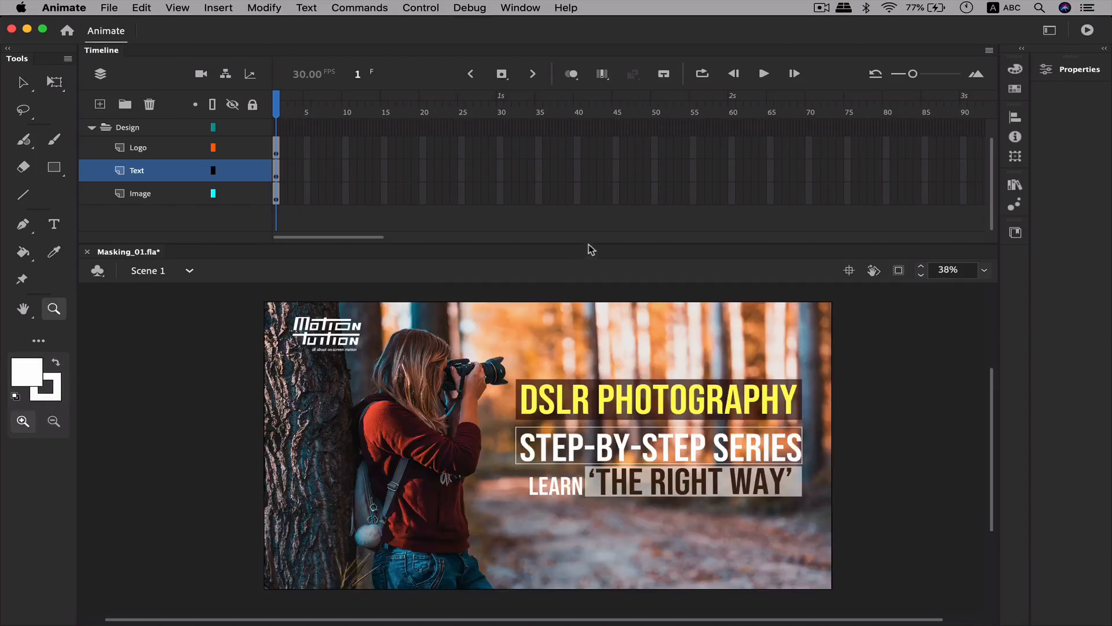
{"action": "left_click_drag", "start_coordinate": [590, 242], "coordinate": [595, 217]}
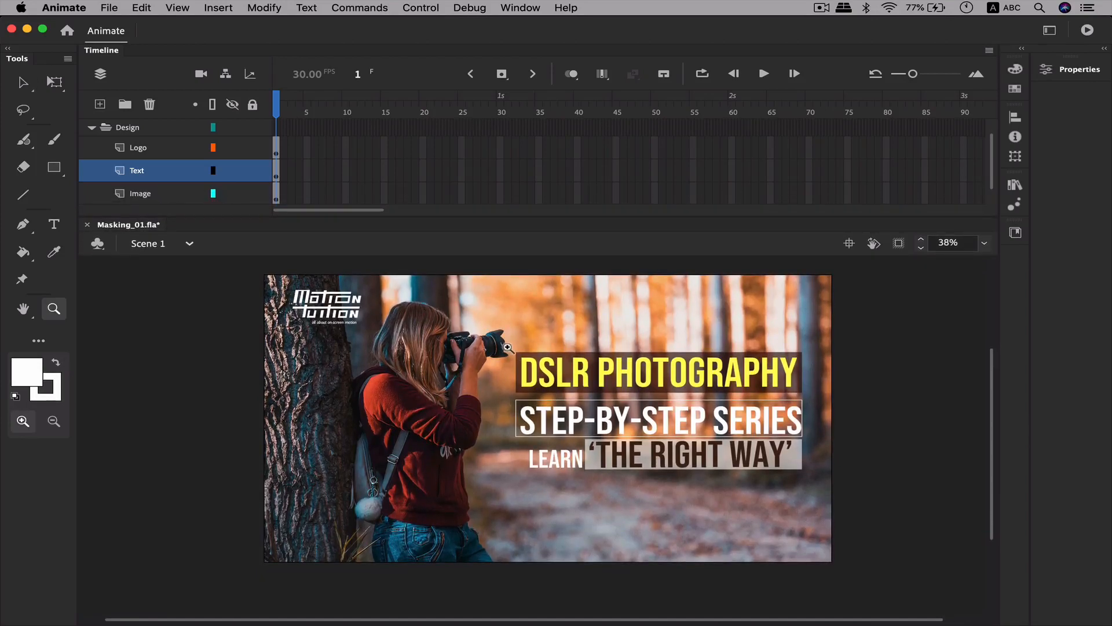
{"action": "key", "text": "v"}
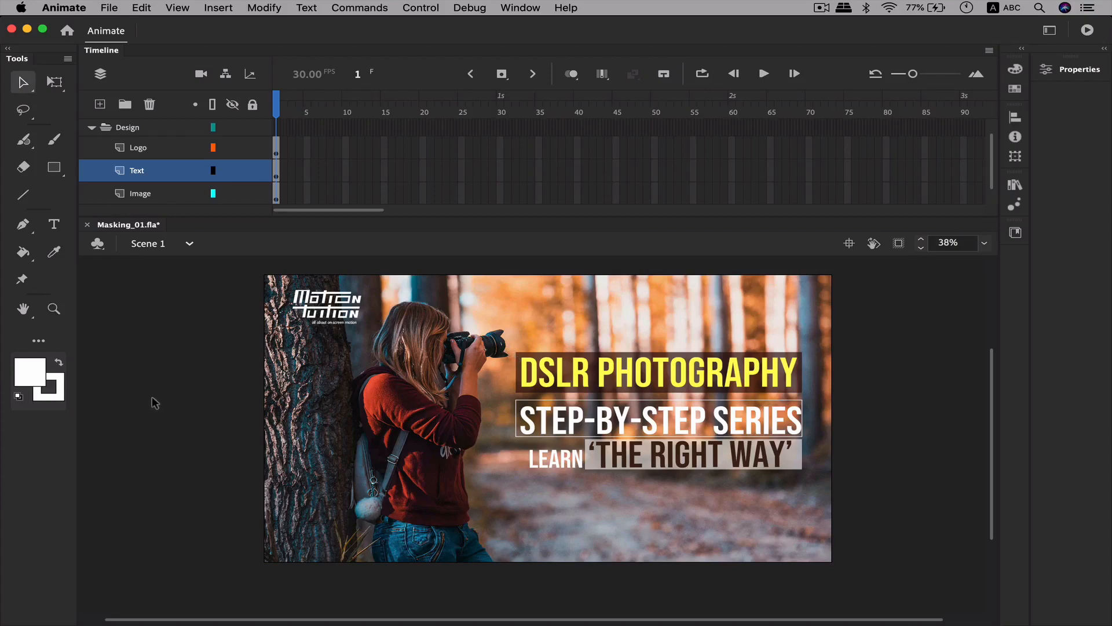
Examine the banner and its DSLR PHOTOGRAPHY heading up close with the Zoom tool, and return to the whole-banner view
{"action": "key", "text": "z"}
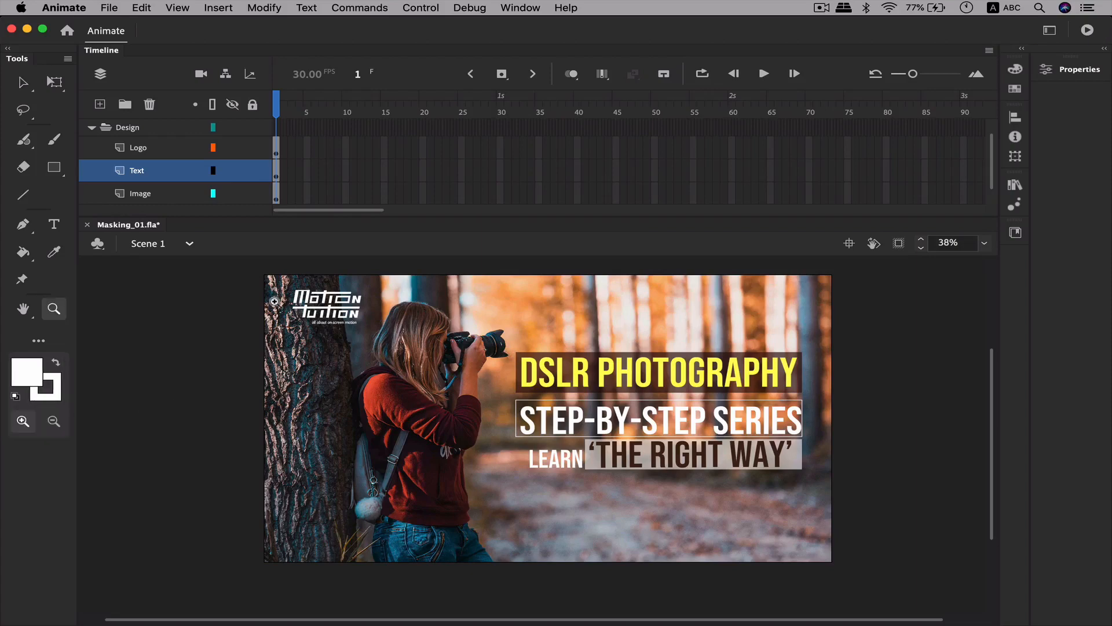
{"action": "left_click_drag", "start_coordinate": [267, 273], "coordinate": [800, 508]}
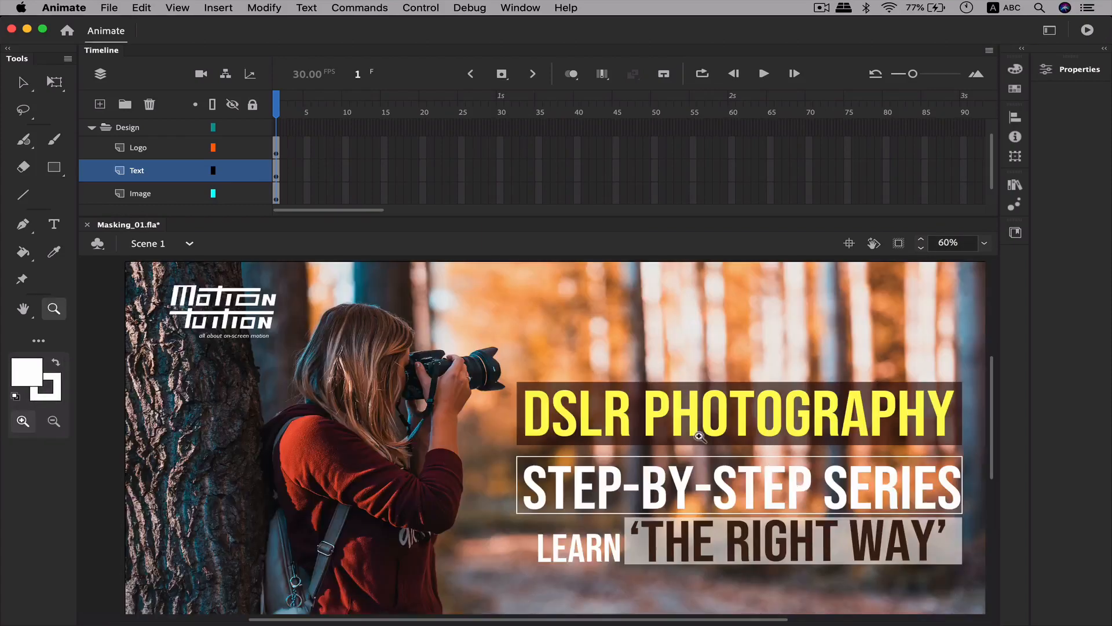
{"action": "left_click_drag", "start_coordinate": [605, 438], "coordinate": [495, 487]}
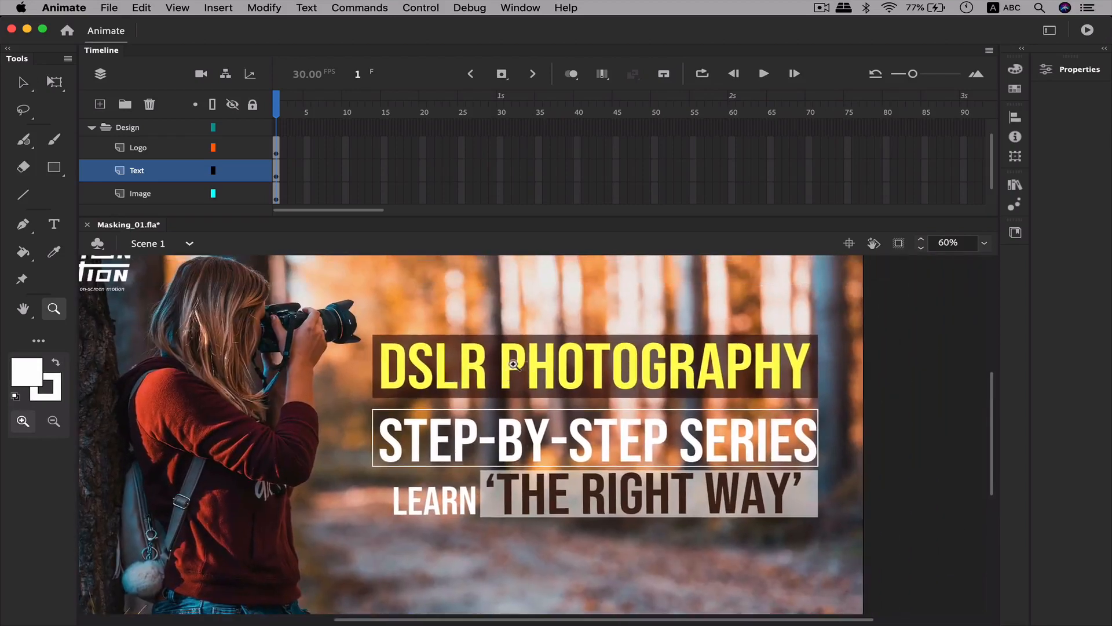
{"action": "left_click_drag", "start_coordinate": [369, 323], "coordinate": [511, 405]}
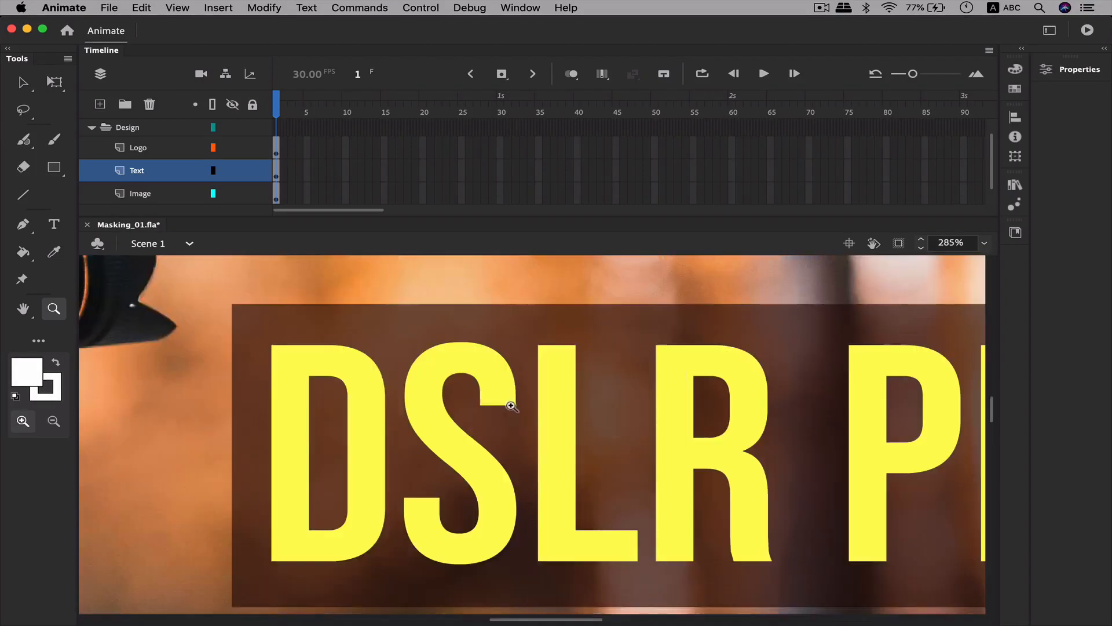
{"action": "left_click_drag", "start_coordinate": [586, 387], "coordinate": [429, 365]}
{"action": "left_click_drag", "start_coordinate": [499, 378], "coordinate": [380, 362]}
{"action": "left_click_drag", "start_coordinate": [606, 403], "coordinate": [466, 404]}
{"action": "left_click_drag", "start_coordinate": [472, 449], "coordinate": [521, 316]}
{"action": "left_click_drag", "start_coordinate": [518, 377], "coordinate": [555, 540]}
{"action": "left_click_drag", "start_coordinate": [539, 348], "coordinate": [558, 444]}
{"action": "left_click_drag", "start_coordinate": [406, 421], "coordinate": [565, 405]}
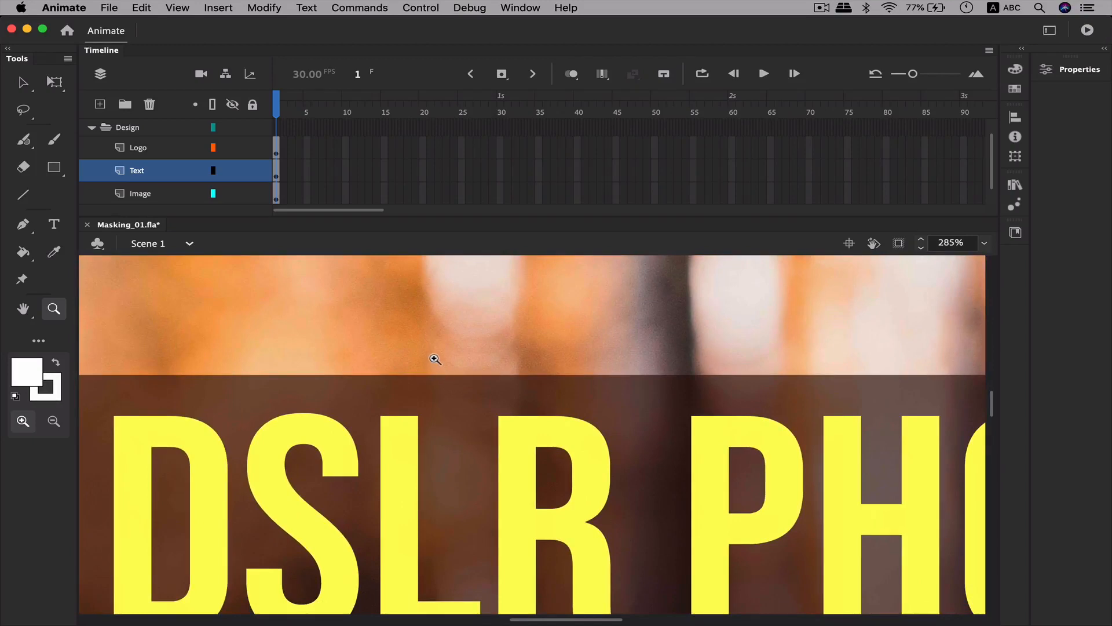
{"action": "scroll", "coordinate": [434, 360], "scroll_direction": "down", "scroll_amount": 8}
{"action": "scroll", "coordinate": [435, 359], "scroll_direction": "left", "scroll_amount": 4}
{"action": "key", "text": "super+minus"}
{"action": "key", "text": "super+minus"}
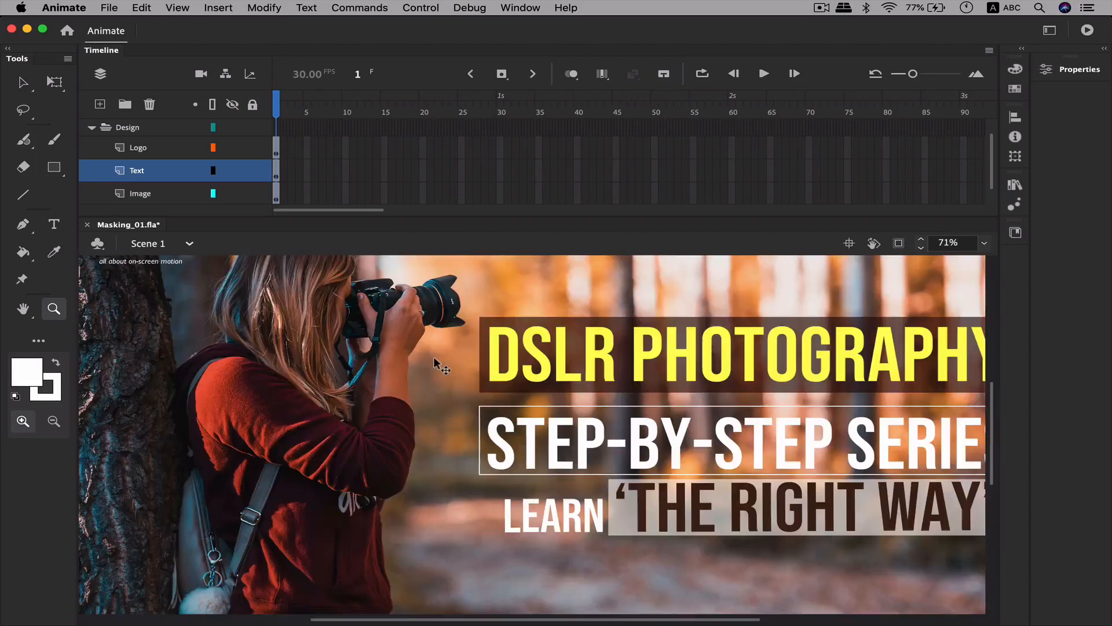
{"action": "left_click_drag", "start_coordinate": [589, 381], "coordinate": [528, 358]}
{"action": "key", "text": "super+minus"}
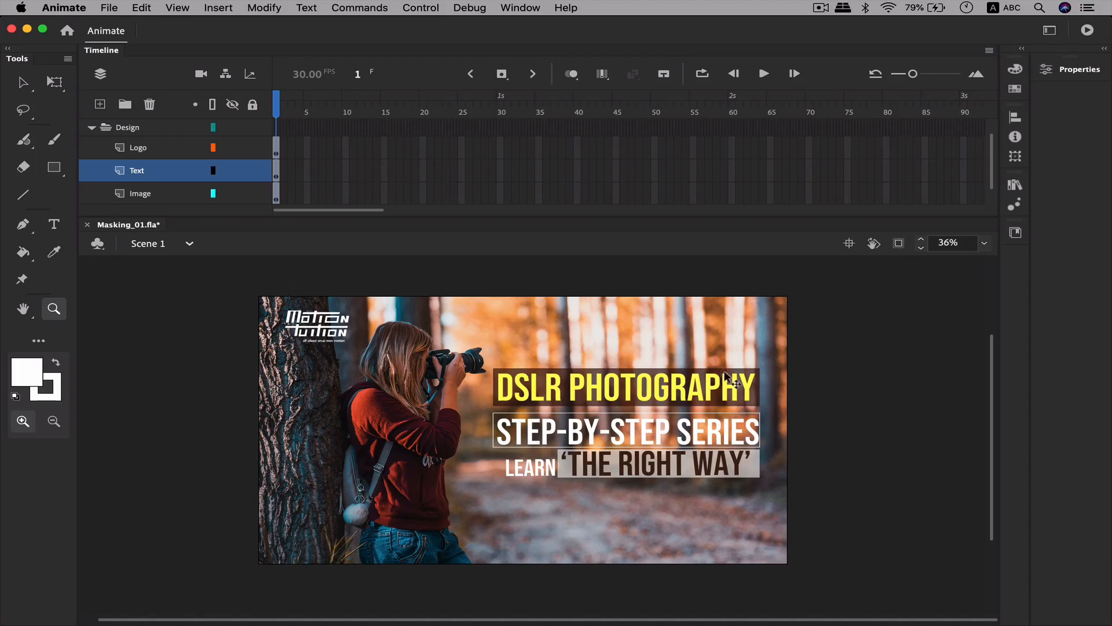
Review the options in the Edit Snapping dialog and leave it without changes
{"action": "key", "text": "super+slash"}
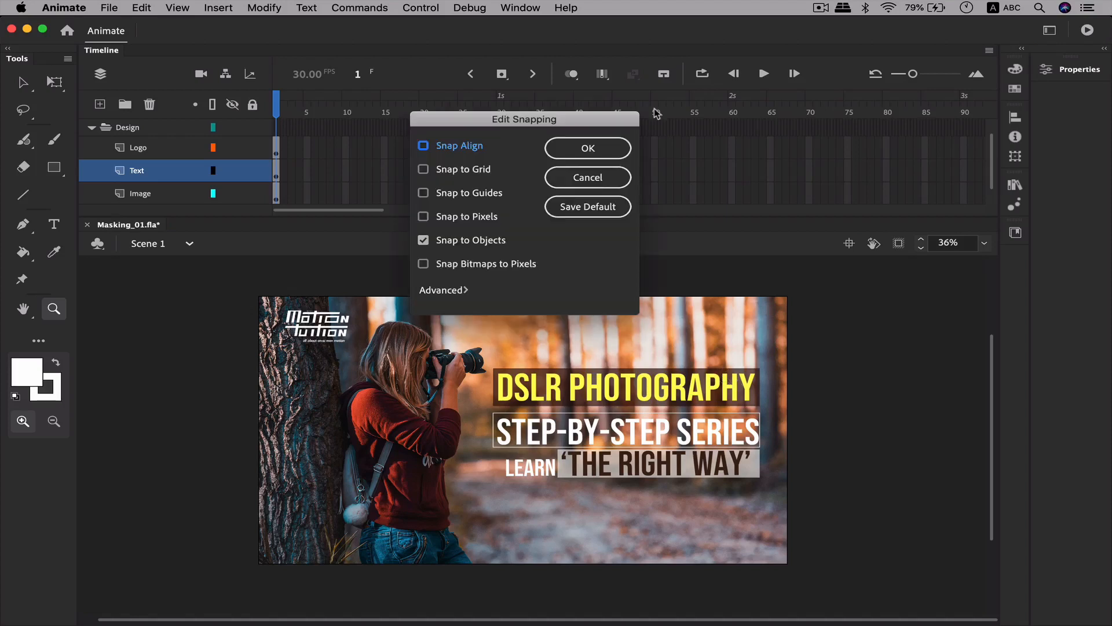
{"action": "left_click_drag", "start_coordinate": [559, 121], "coordinate": [234, 305]}
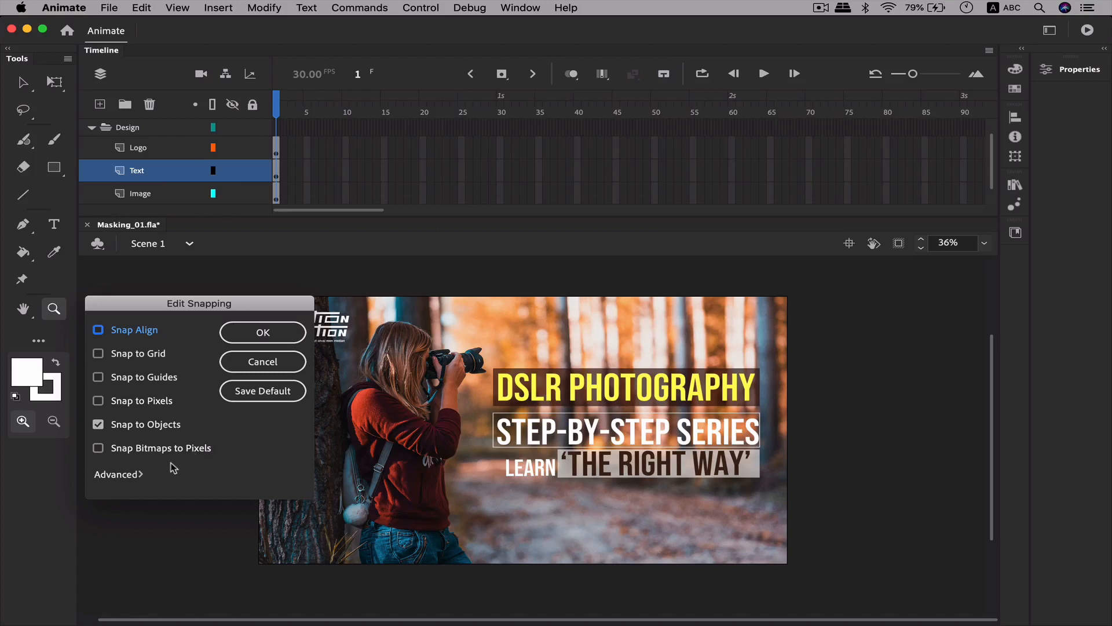
{"action": "left_click", "coordinate": [263, 361]}
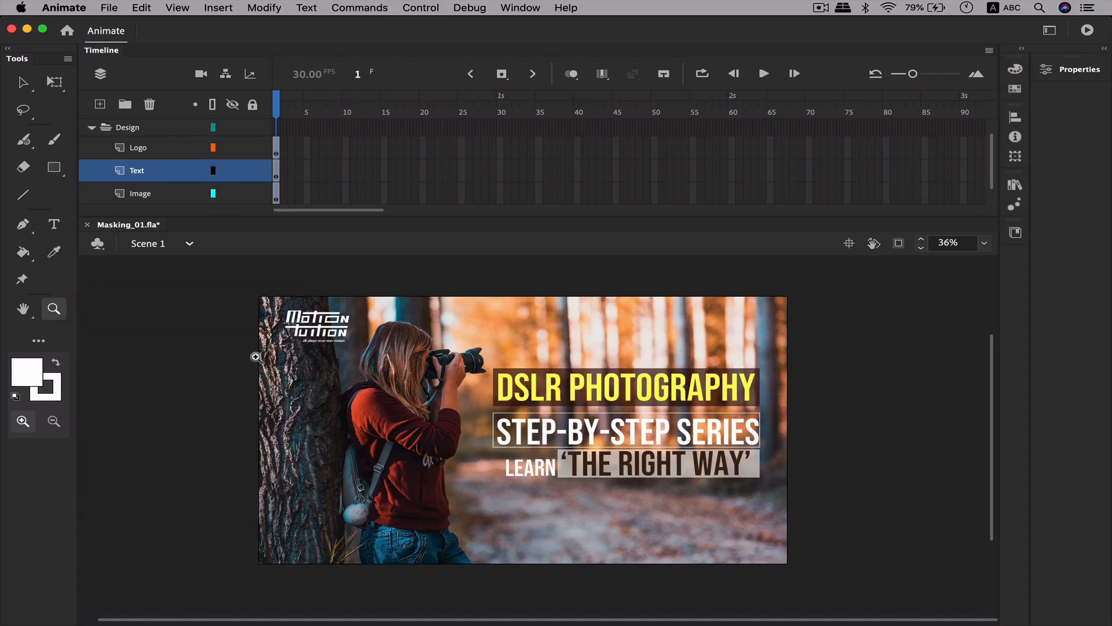
Try toggling Snap to Grid, Snap to Guides and Snap Align, leaving only Snap to Objects enabled
{"action": "key", "text": "super+slash"}
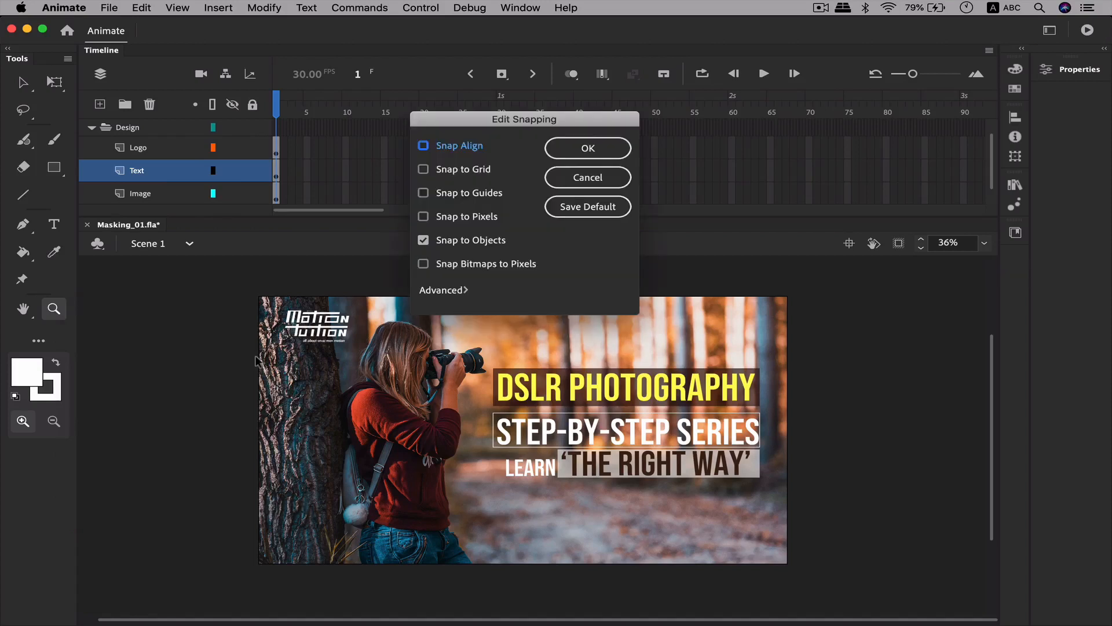
{"action": "left_click", "coordinate": [447, 172]}
{"action": "left_click", "coordinate": [447, 172]}
{"action": "left_click", "coordinate": [448, 172]}
{"action": "left_click", "coordinate": [450, 196]}
{"action": "left_click", "coordinate": [469, 193]}
{"action": "left_click", "coordinate": [470, 145]}
{"action": "left_click", "coordinate": [471, 146]}
{"action": "left_click", "coordinate": [607, 150]}
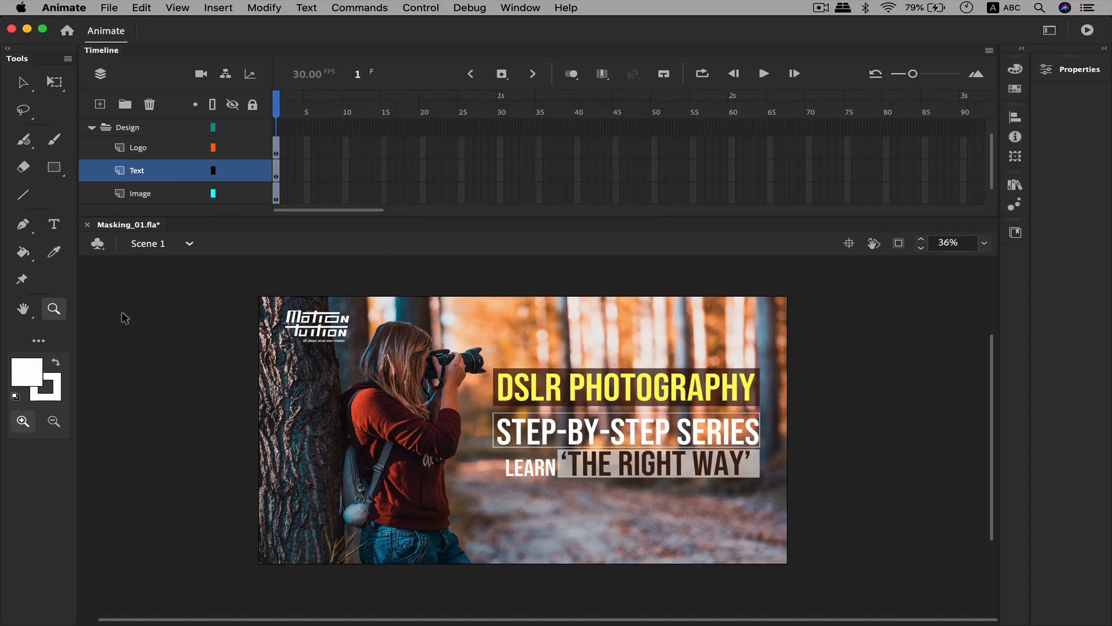
Bring up the snapping settings once more for a look and cancel them
{"action": "key", "text": "super+alt+slash"}
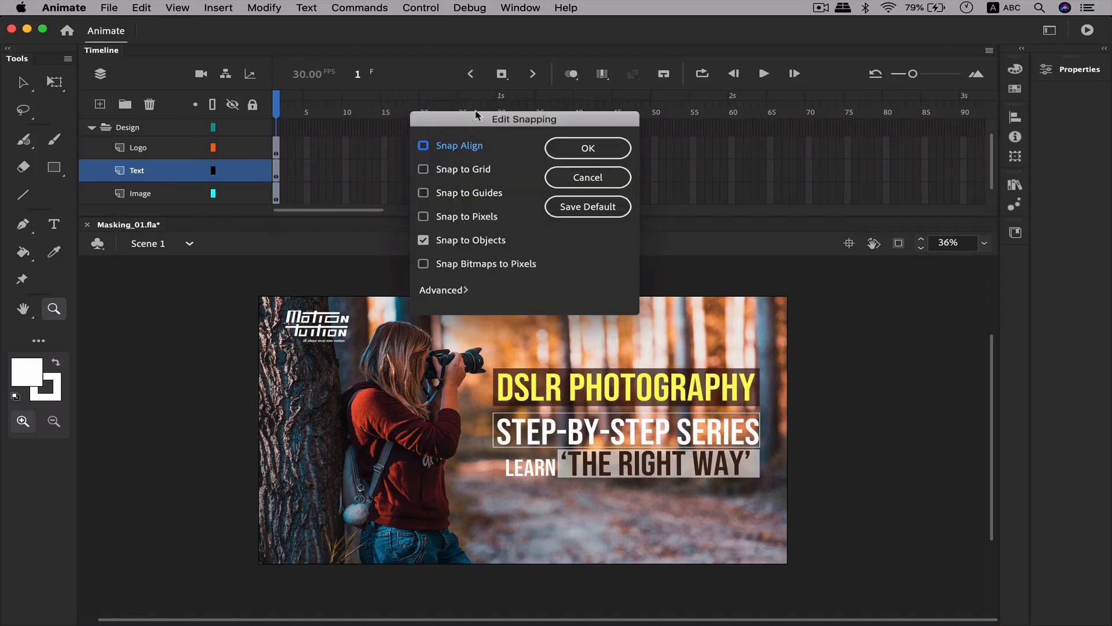
{"action": "left_click_drag", "start_coordinate": [474, 125], "coordinate": [167, 287]}
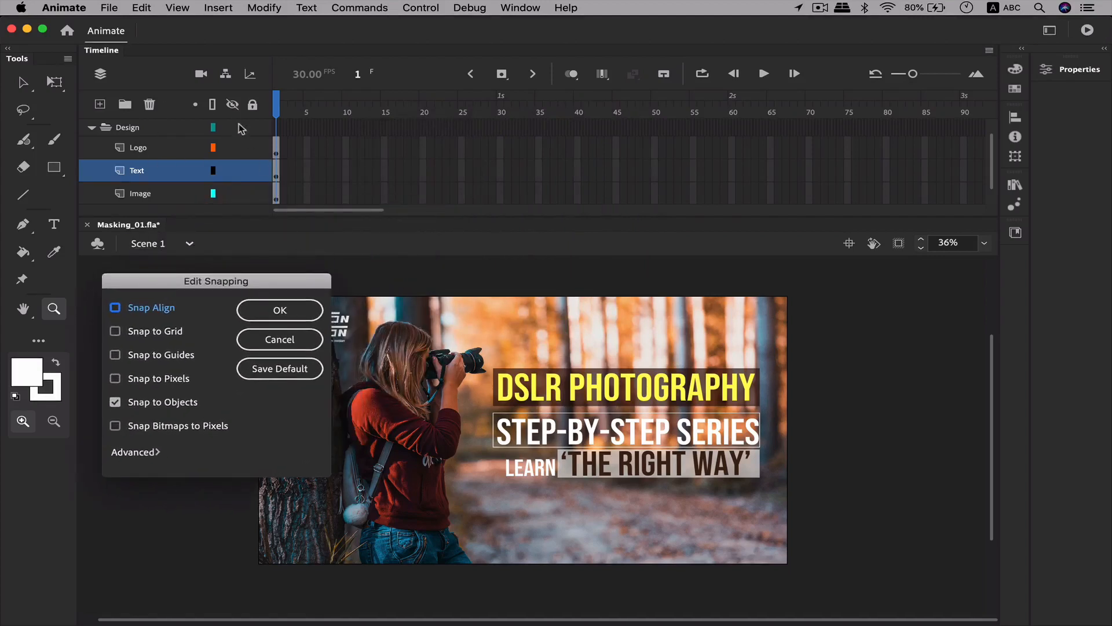
{"action": "left_click", "coordinate": [266, 337]}
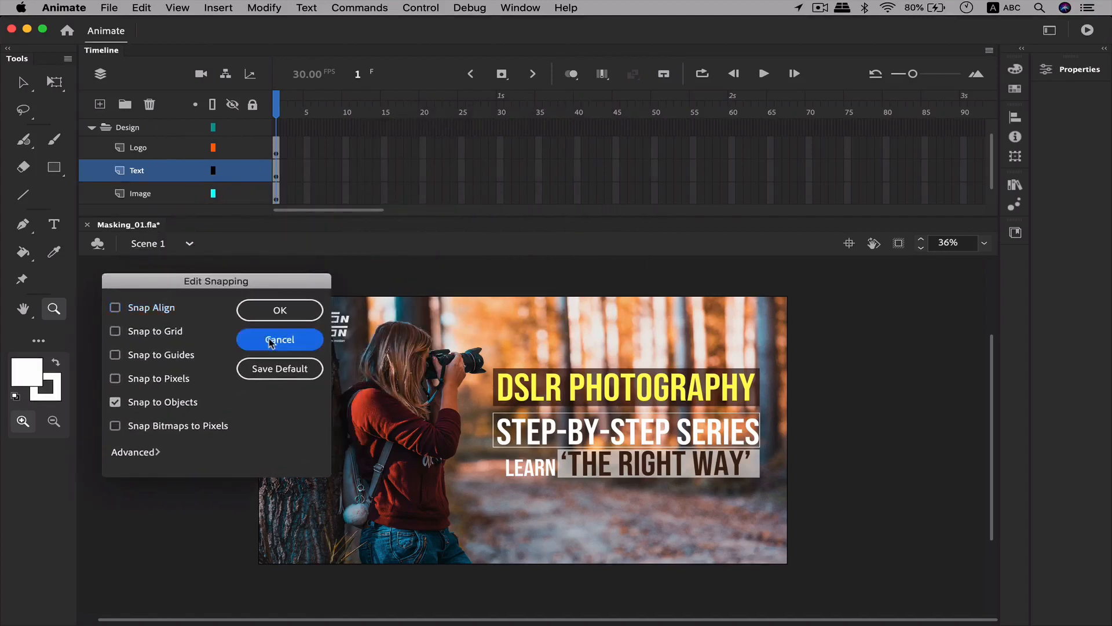
Hide and collapse the Design folder, and add a new layer above the Scope layer
{"action": "left_click", "coordinate": [197, 128]}
{"action": "left_click", "coordinate": [233, 128]}
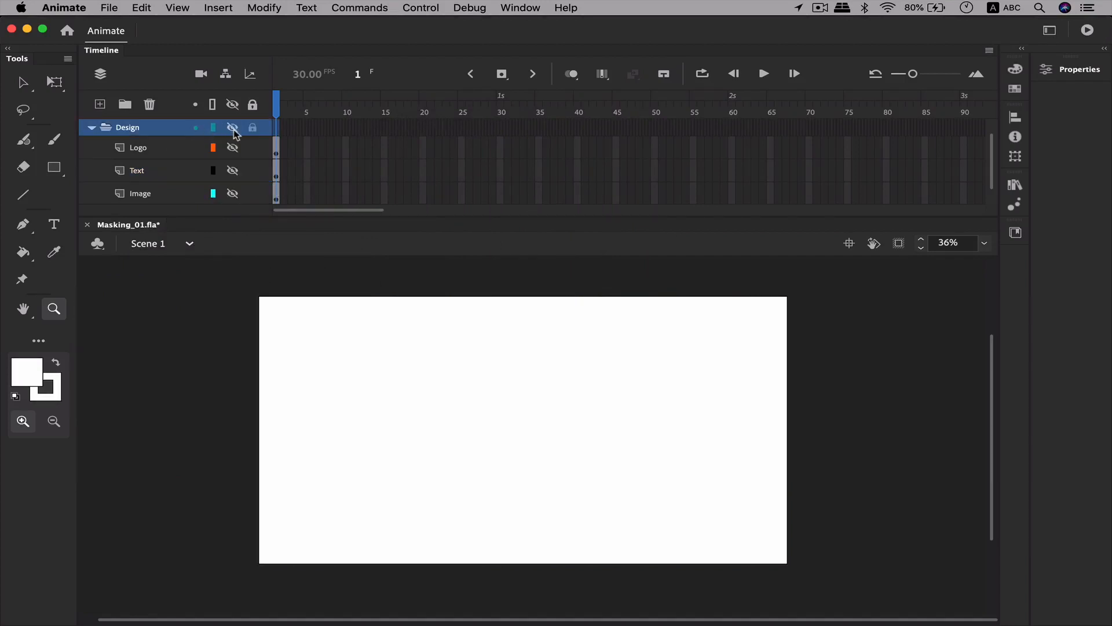
{"action": "left_click", "coordinate": [93, 128]}
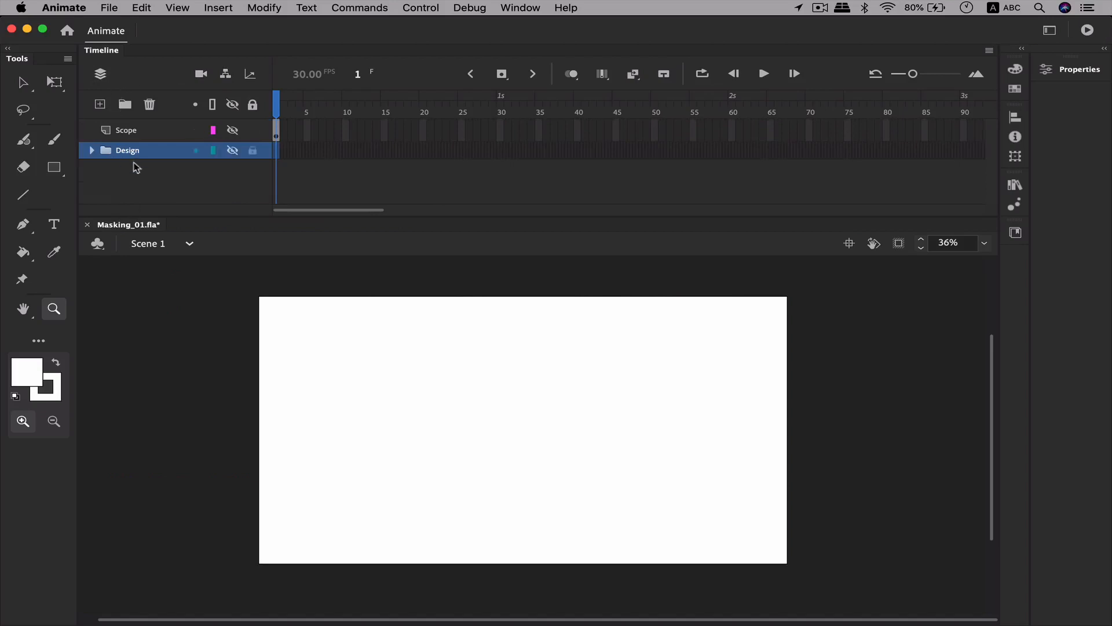
{"action": "left_click", "coordinate": [130, 137]}
{"action": "left_click", "coordinate": [100, 104]}
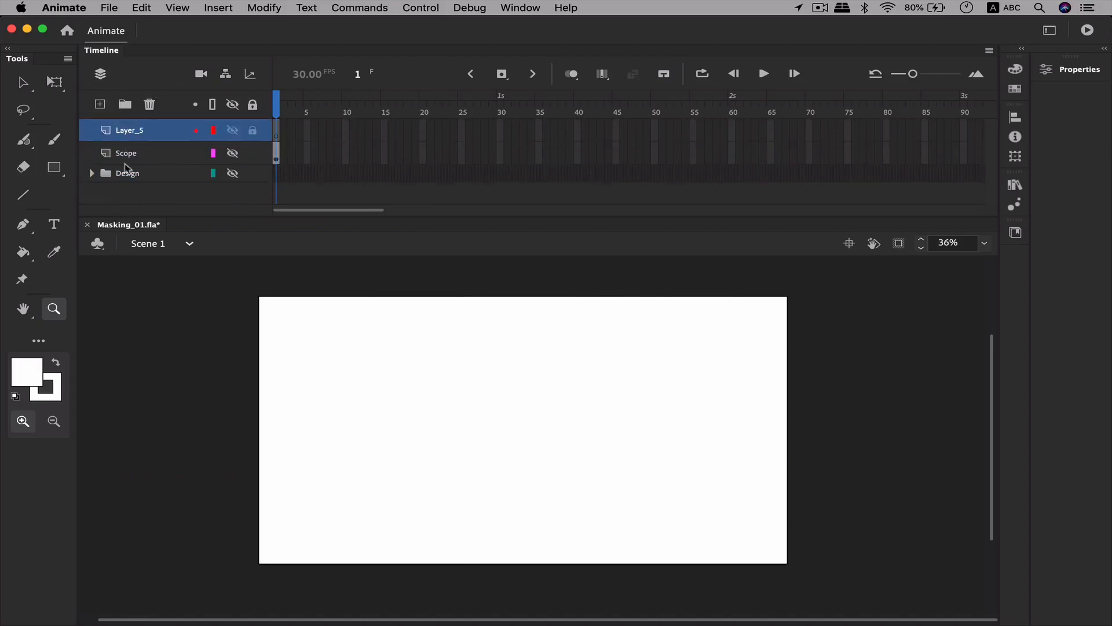
Switch to the Line tool and set its stroke colour to black
{"action": "left_click", "coordinate": [58, 171]}
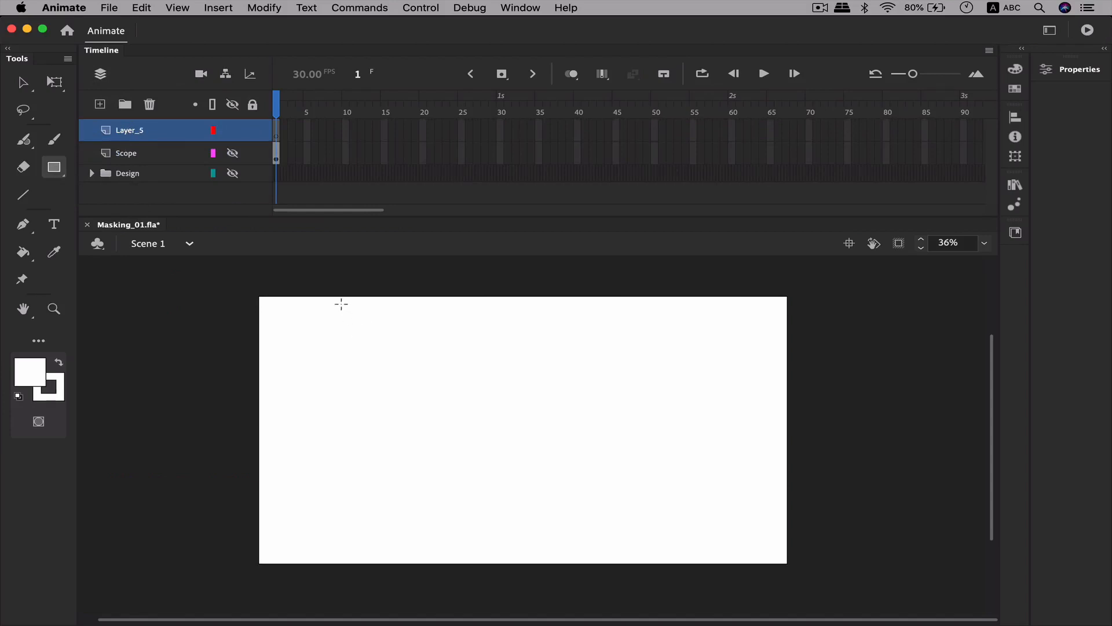
{"action": "left_click", "coordinate": [24, 195]}
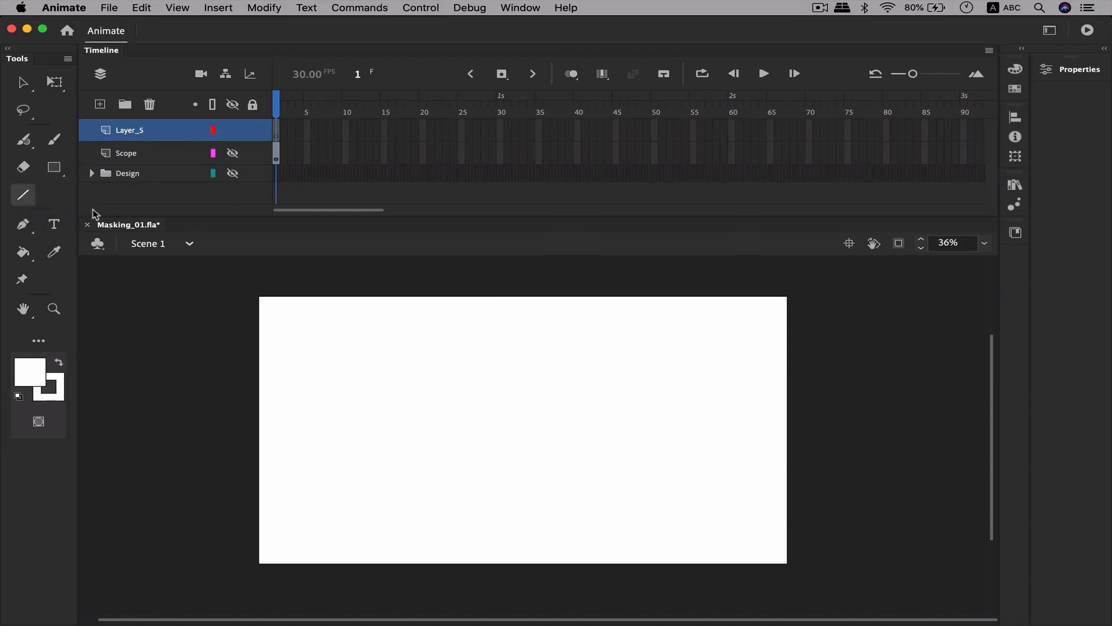
{"action": "left_click", "coordinate": [40, 369]}
{"action": "left_click", "coordinate": [32, 370]}
{"action": "left_click", "coordinate": [63, 385]}
{"action": "left_click", "coordinate": [65, 388]}
{"action": "left_click", "coordinate": [62, 393]}
{"action": "left_click", "coordinate": [62, 396]}
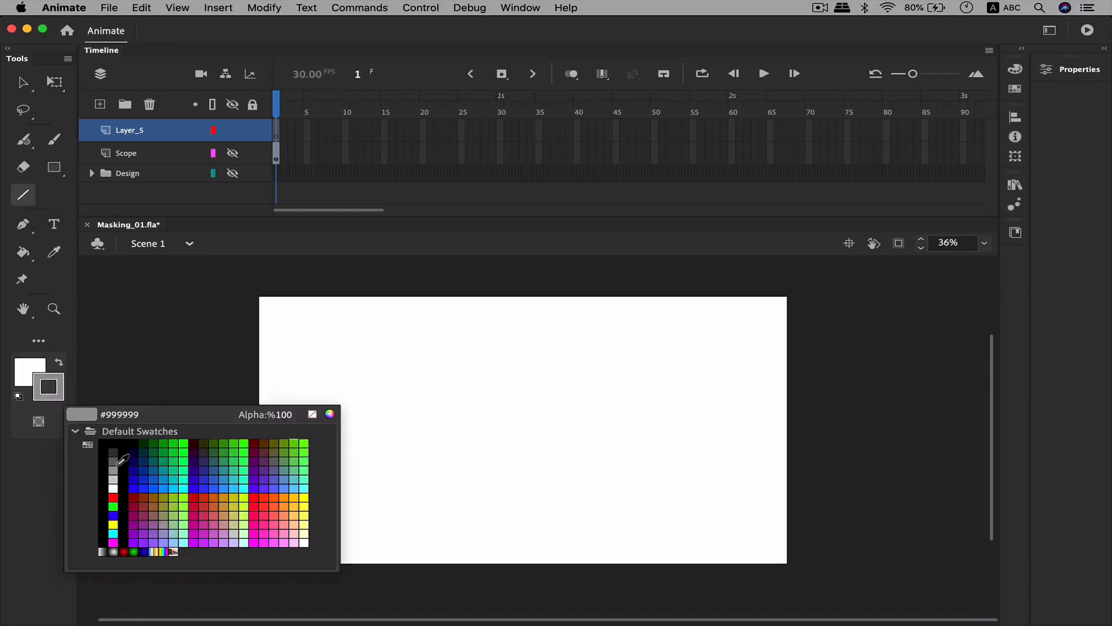
{"action": "left_click", "coordinate": [104, 446]}
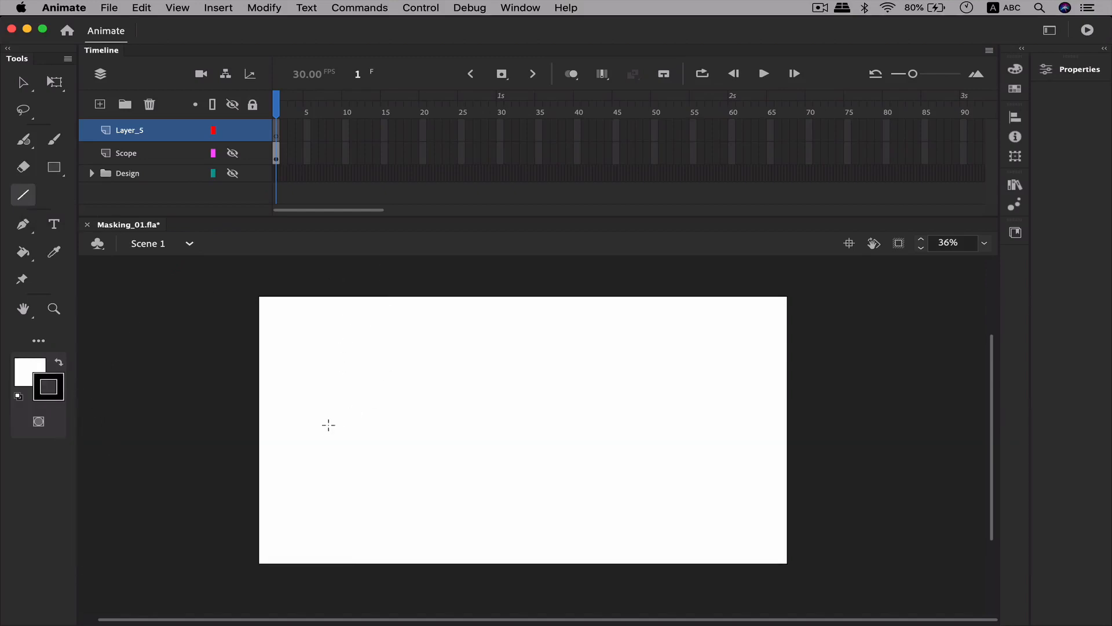
Draw a black line slanting up across the blank stage, and a second line sloping down from its upper end
{"action": "left_click_drag", "start_coordinate": [308, 442], "coordinate": [485, 375]}
{"action": "key", "text": "z"}
{"action": "left_click_drag", "start_coordinate": [456, 354], "coordinate": [514, 379]}
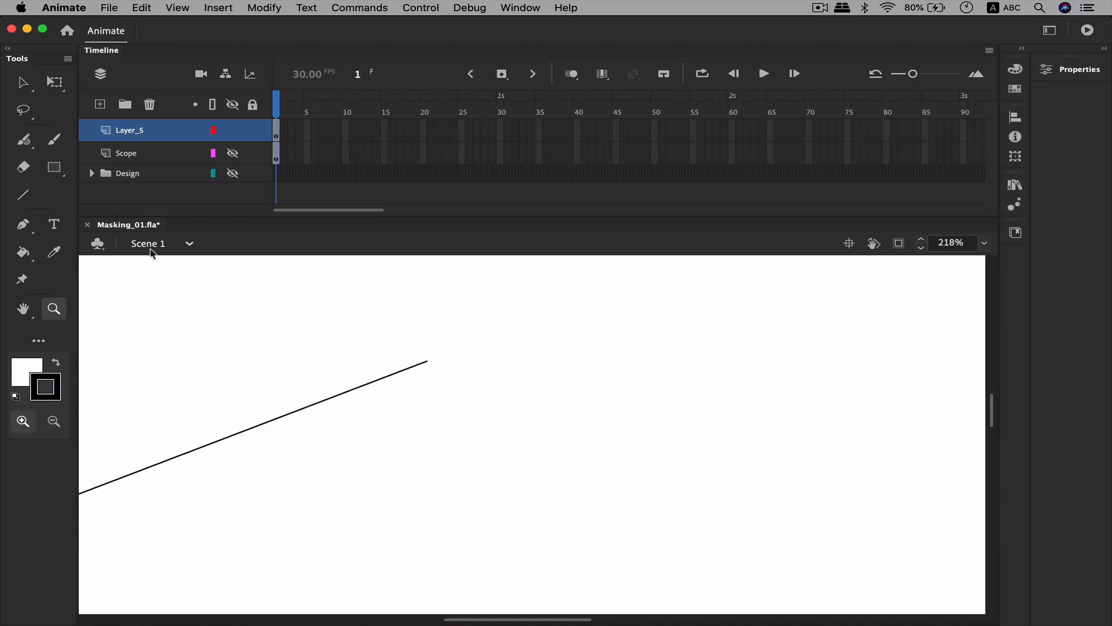
{"action": "left_click", "coordinate": [23, 198]}
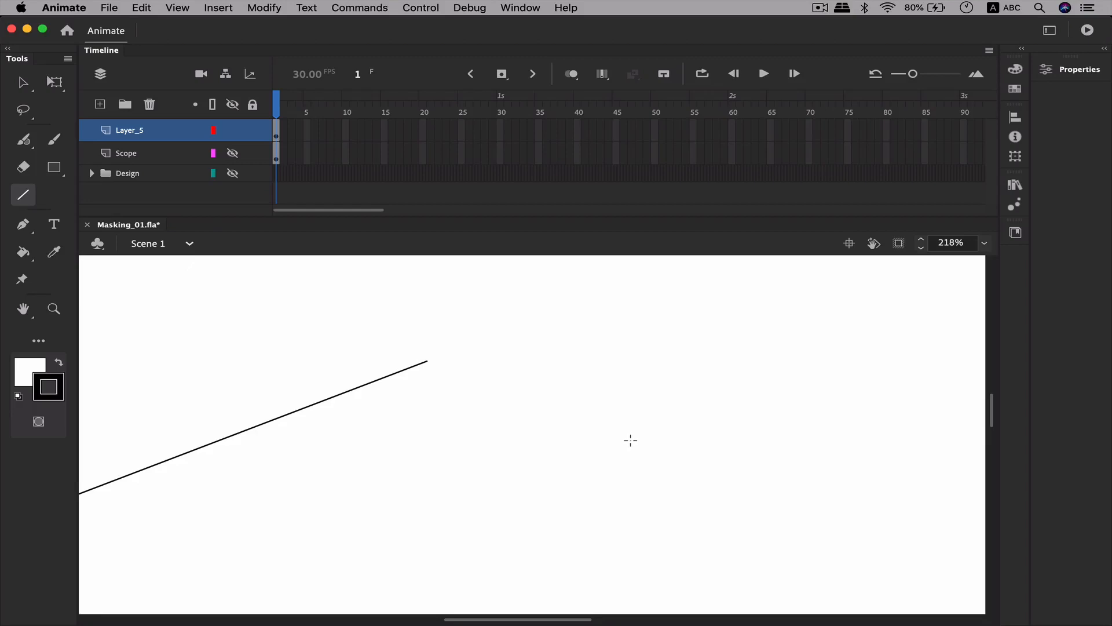
{"action": "mouse_move", "coordinate": [601, 430]}
{"action": "left_mouse_down"}
{"action": "mouse_move", "coordinate": [461, 362]}
{"action": "mouse_move", "coordinate": [427, 362]}
{"action": "mouse_move", "coordinate": [494, 352]}
{"action": "mouse_move", "coordinate": [427, 360]}
{"action": "mouse_move", "coordinate": [492, 365]}
{"action": "mouse_move", "coordinate": [427, 361]}
{"action": "mouse_move", "coordinate": [472, 373]}
{"action": "mouse_move", "coordinate": [429, 360]}
{"action": "mouse_move", "coordinate": [452, 355]}
{"action": "mouse_move", "coordinate": [427, 361]}
{"action": "mouse_move", "coordinate": [447, 372]}
{"action": "mouse_move", "coordinate": [427, 361]}
{"action": "left_mouse_up"}
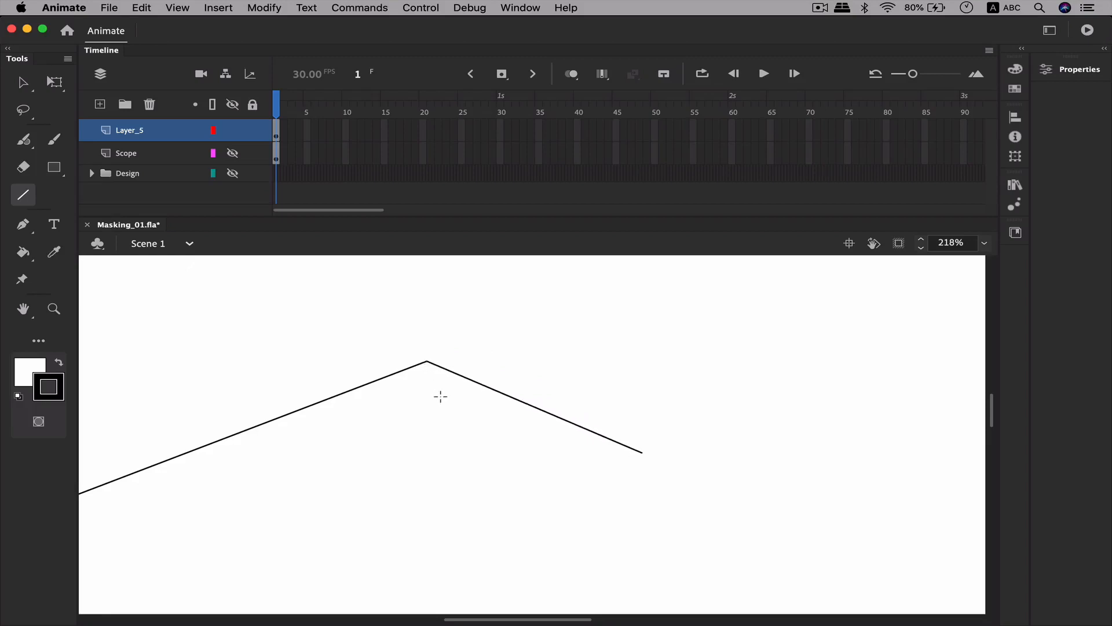
Undo the second line and turn off Snap to Objects in the snapping settings
{"action": "key", "text": "super+z"}
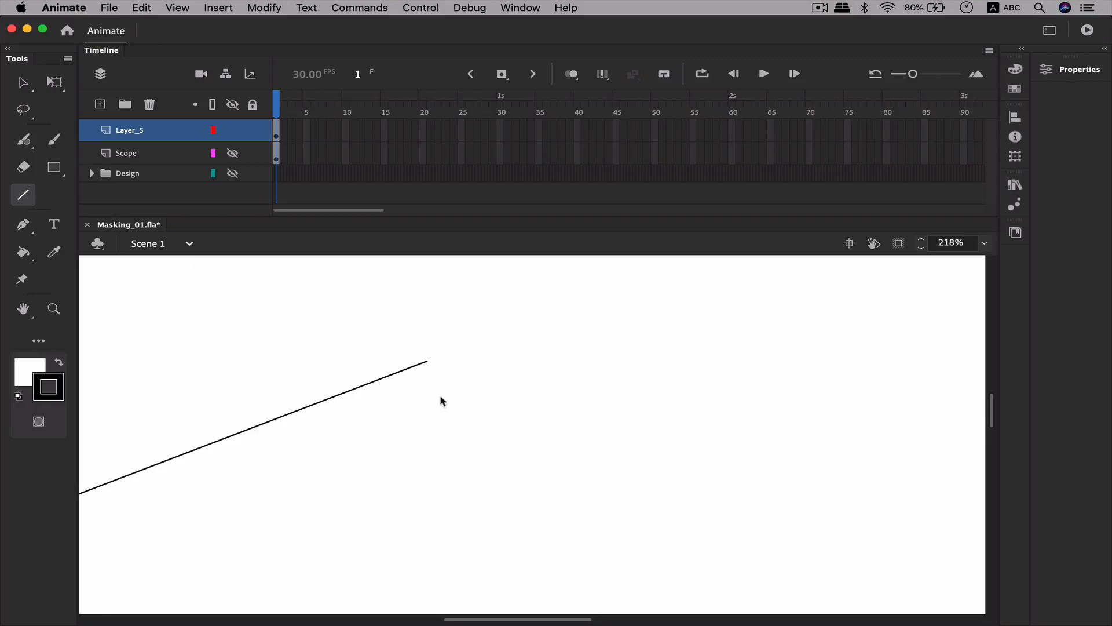
{"action": "key", "text": "super+alt+slash"}
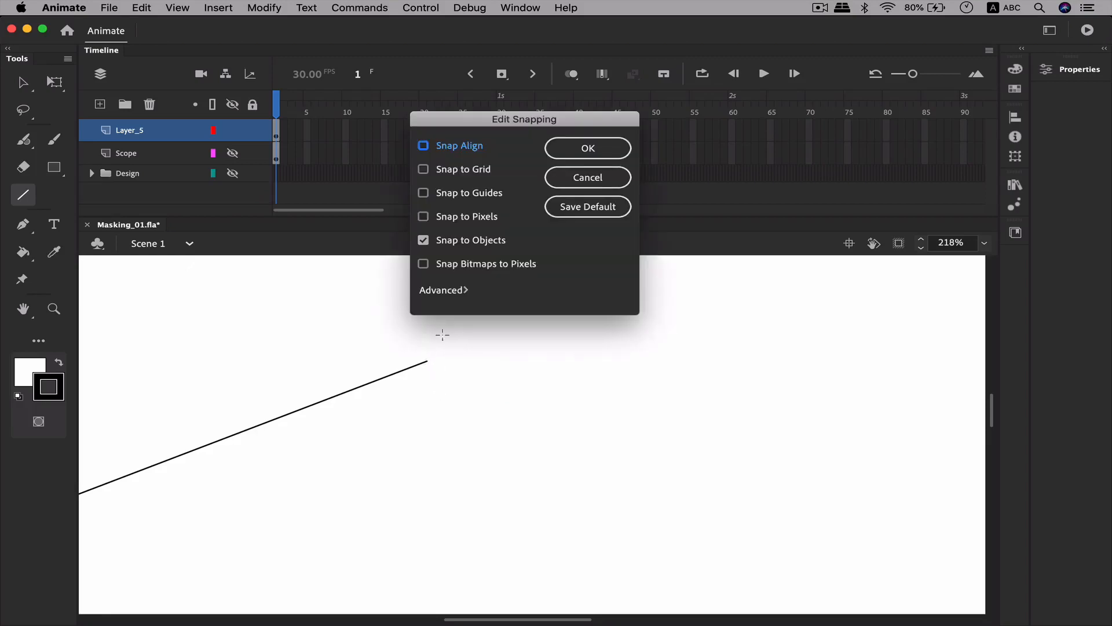
{"action": "left_click", "coordinate": [451, 243]}
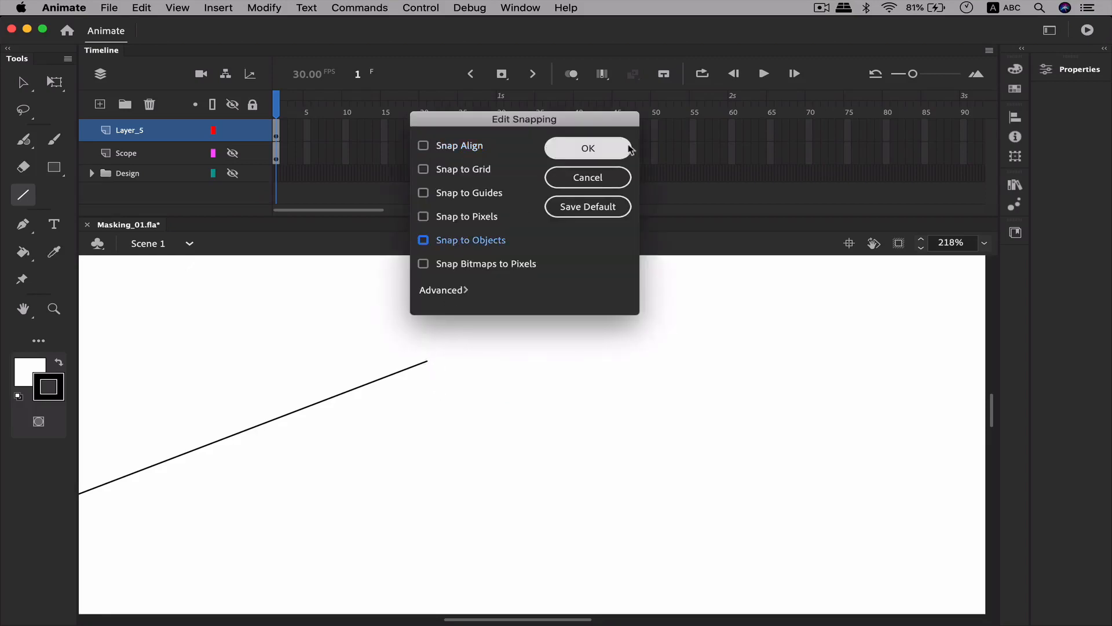
{"action": "left_click", "coordinate": [626, 148]}
Redraw the second line ending just short of the first line's upper end, and undo a trial join of the two ends
{"action": "mouse_move", "coordinate": [593, 433]}
{"action": "left_mouse_down"}
{"action": "mouse_move", "coordinate": [427, 360]}
{"action": "mouse_move", "coordinate": [472, 399]}
{"action": "mouse_move", "coordinate": [451, 382]}
{"action": "left_mouse_up"}
{"action": "key", "text": "z"}
{"action": "key", "text": "v"}
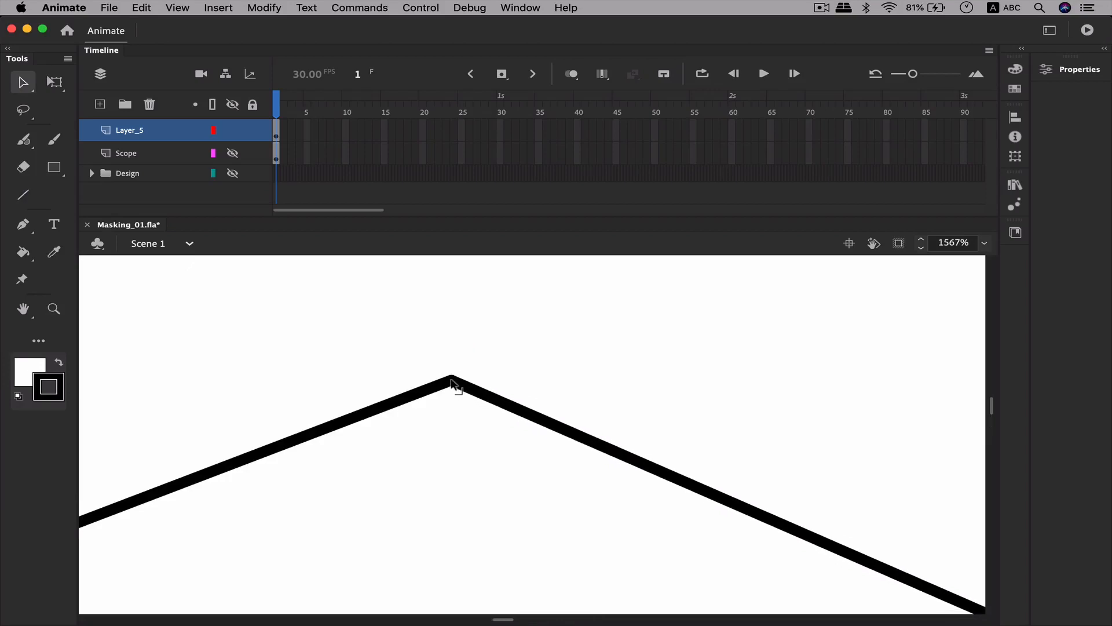
{"action": "key", "text": "super+z"}
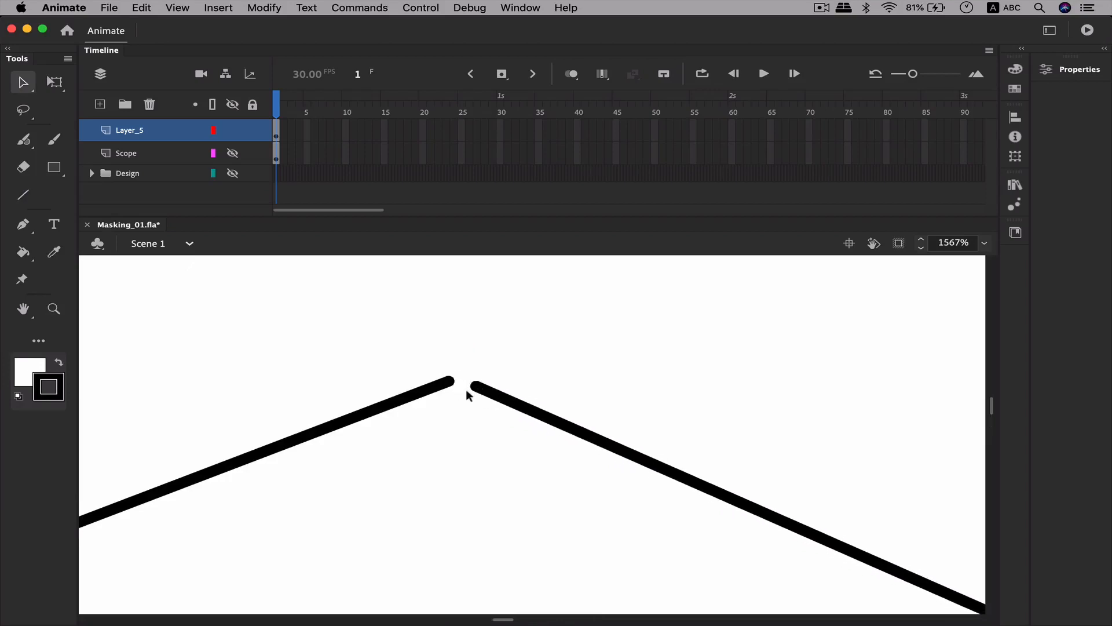
Enable Snap to Objects again and snap the second line's upper end onto the end of the first line
{"action": "key", "text": "super+slash"}
{"action": "left_click", "coordinate": [456, 244]}
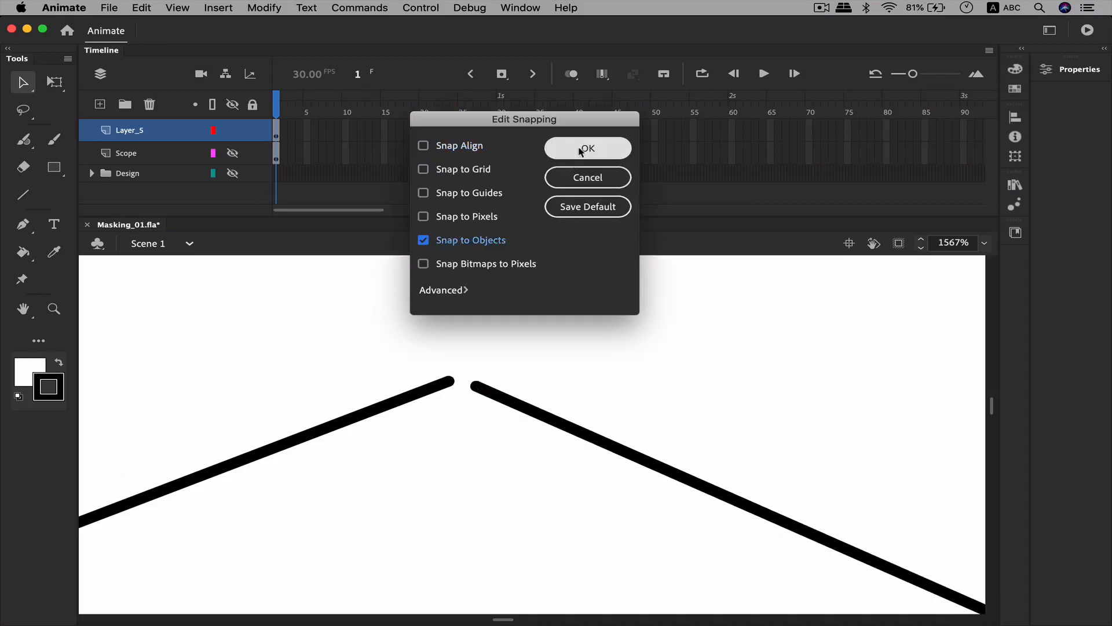
{"action": "left_click", "coordinate": [587, 149]}
{"action": "left_click_drag", "start_coordinate": [479, 390], "coordinate": [450, 383]}
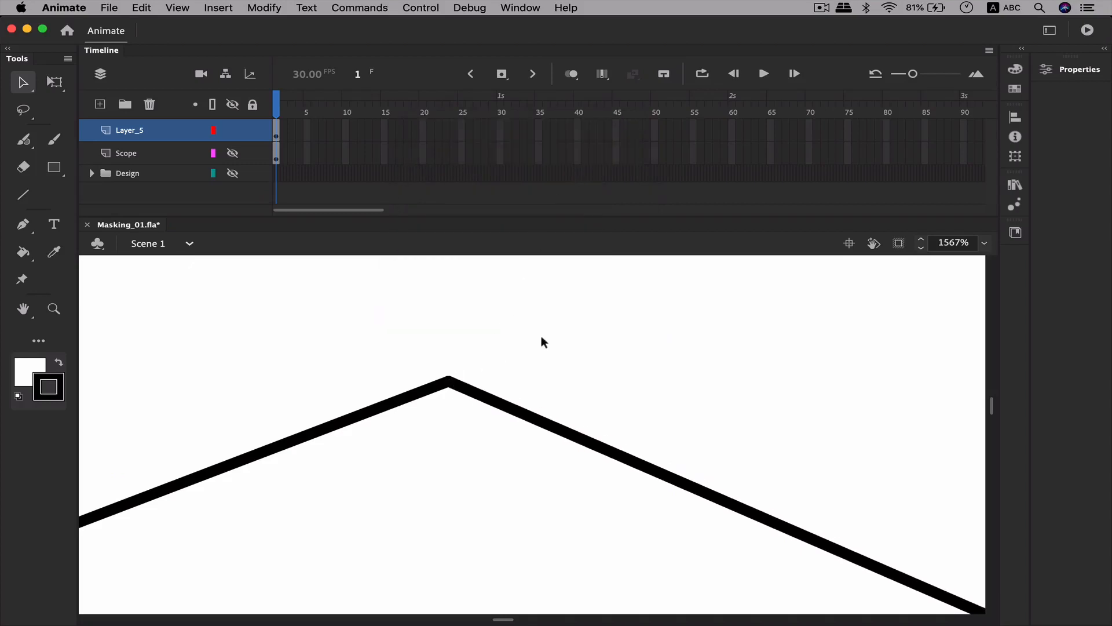
Select both connected black lines on the stage and delete them from Layer_5
{"action": "key", "text": "super+minus"}
{"action": "key", "text": "super+minus"}
{"action": "key", "text": "super+minus"}
{"action": "left_click_drag", "start_coordinate": [427, 528], "coordinate": [461, 405]}
{"action": "key", "text": "super+minus"}
{"action": "key", "text": "super+minus"}
{"action": "key", "text": "super+minus"}
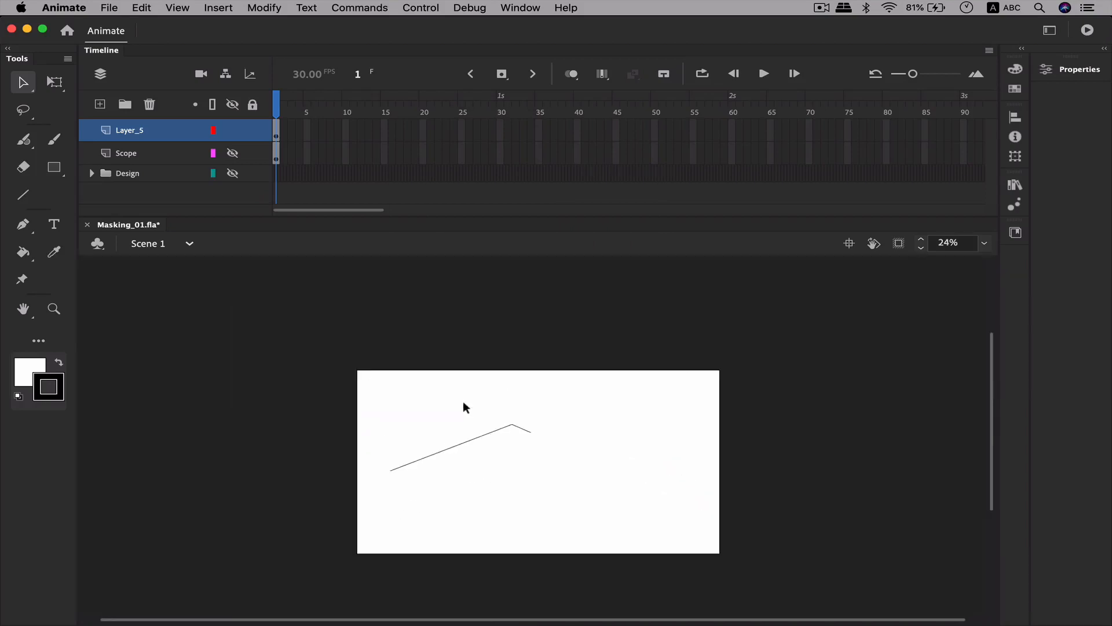
{"action": "left_click_drag", "start_coordinate": [554, 412], "coordinate": [216, 489]}
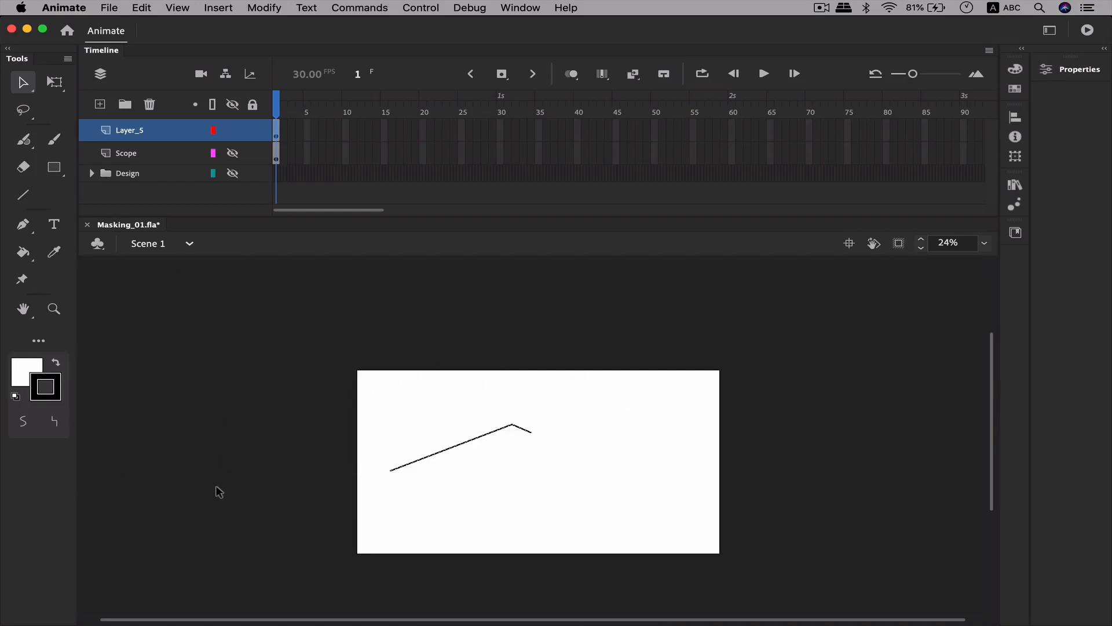
{"action": "key", "text": "Delete"}
{"action": "key", "text": "super+equal"}
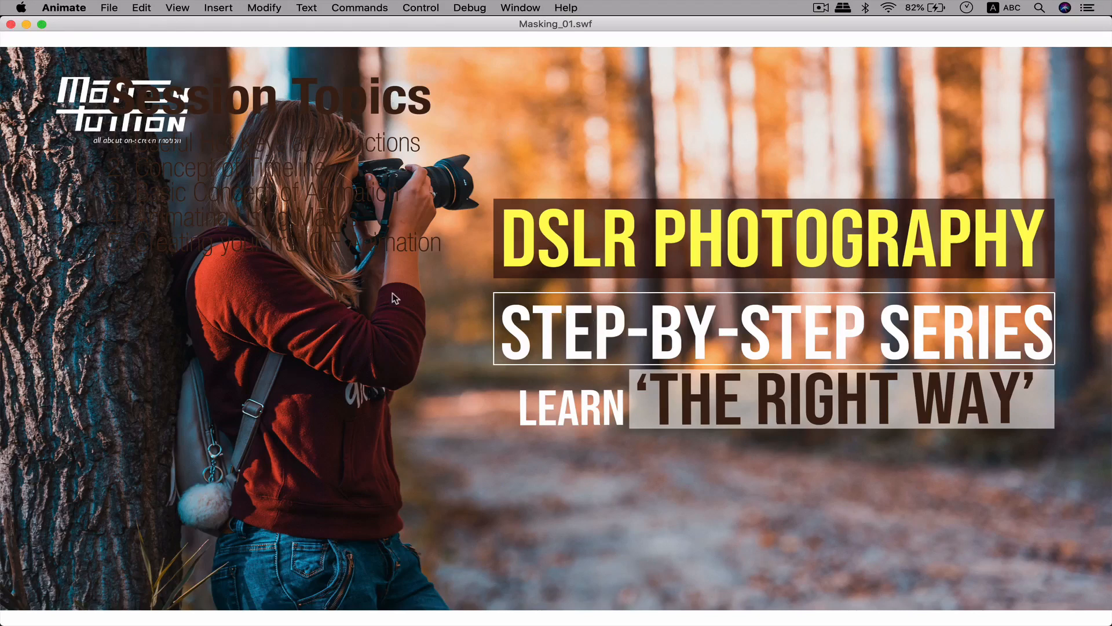
Check how the hidden layers export by testing the movie, and briefly show the Scope layer on the stage
{"action": "left_click", "coordinate": [10, 24]}
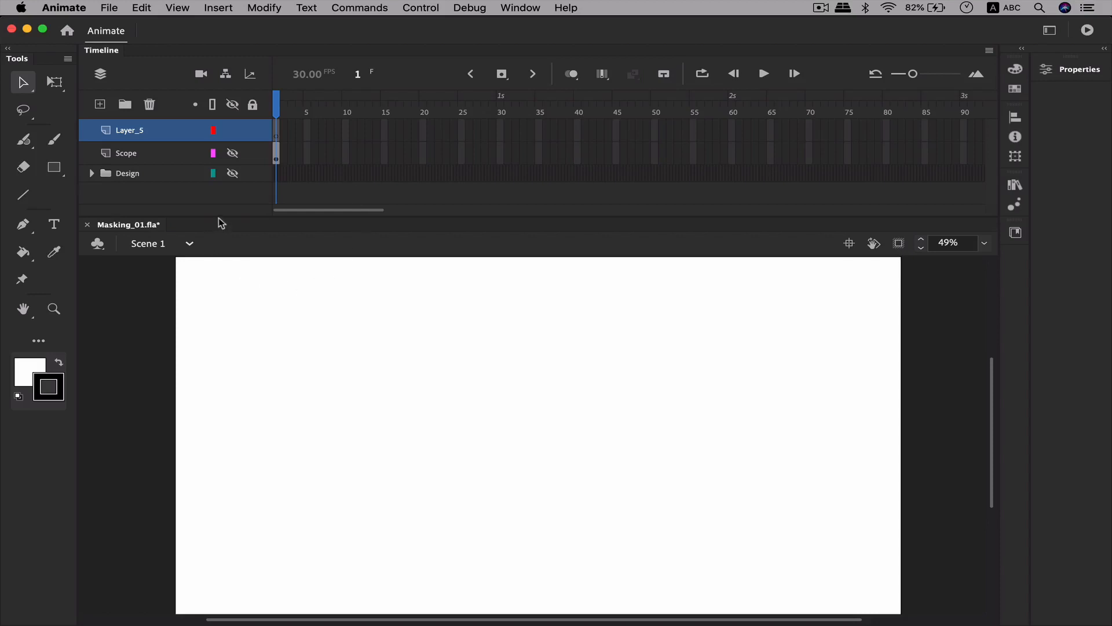
{"action": "key", "text": "super+Return"}
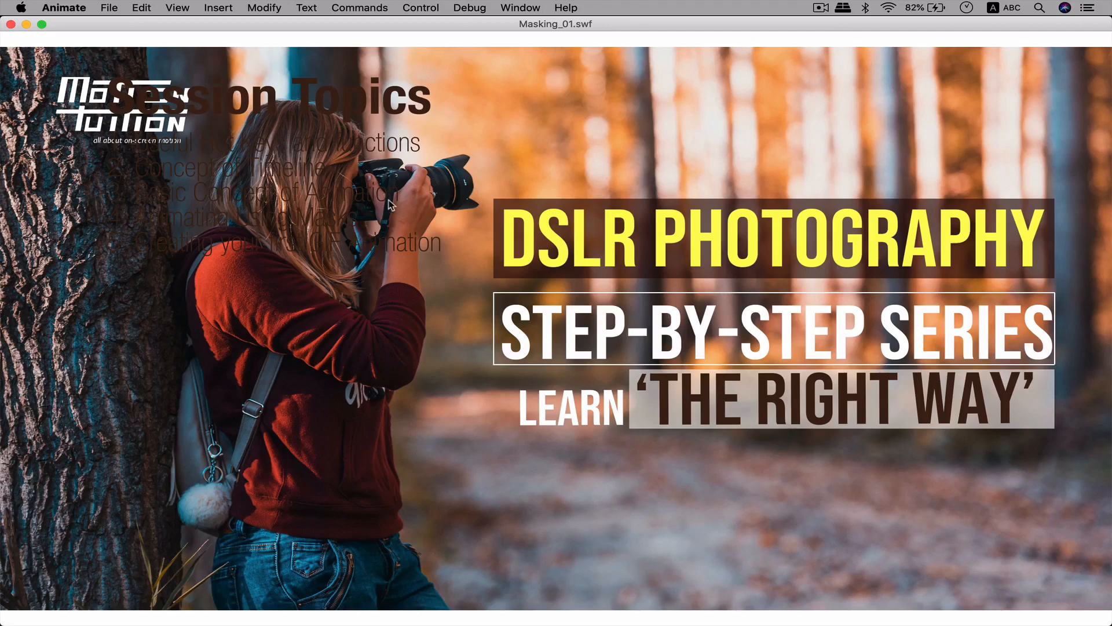
{"action": "left_click", "coordinate": [11, 24]}
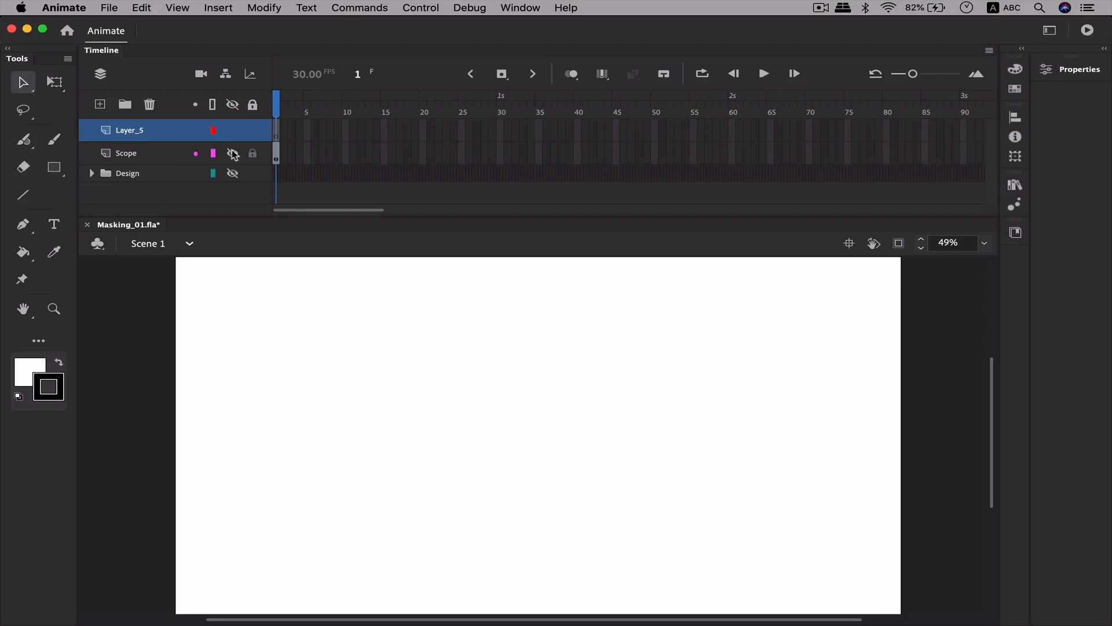
{"action": "left_click", "coordinate": [233, 154]}
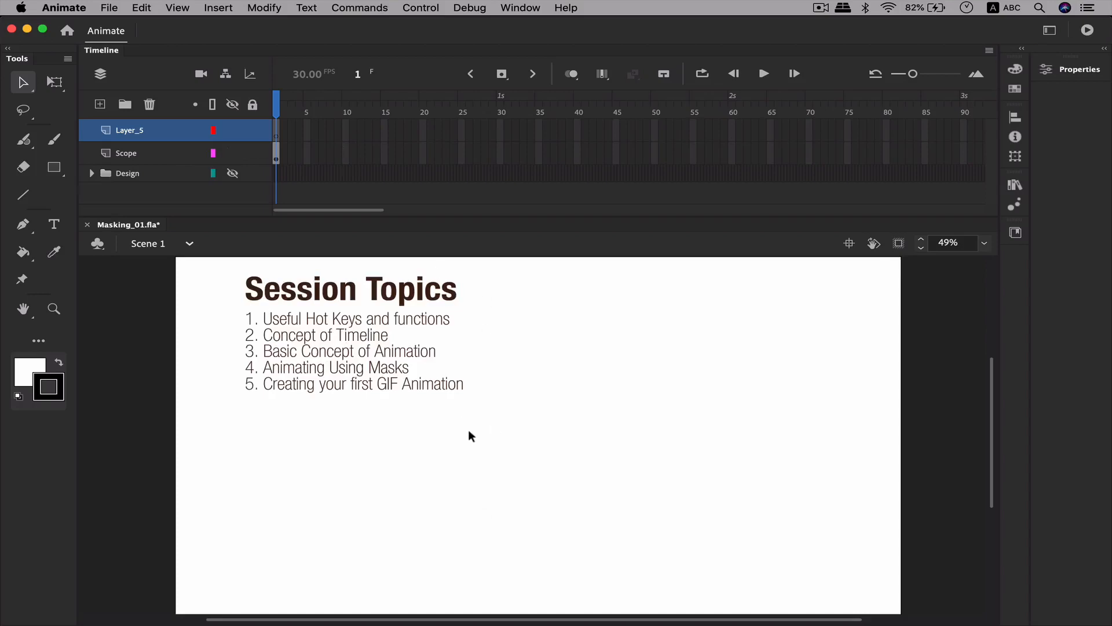
{"action": "left_click", "coordinate": [234, 154]}
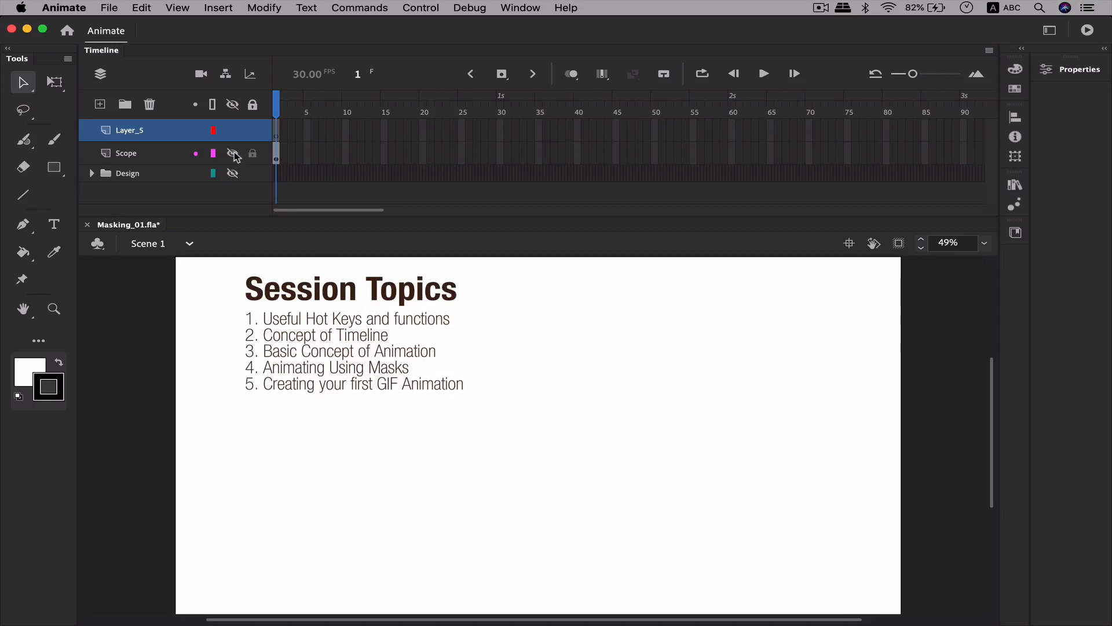
Convert the Scope layer to a guide layer, then check the exported movie and close its preview
{"action": "left_click", "coordinate": [159, 154]}
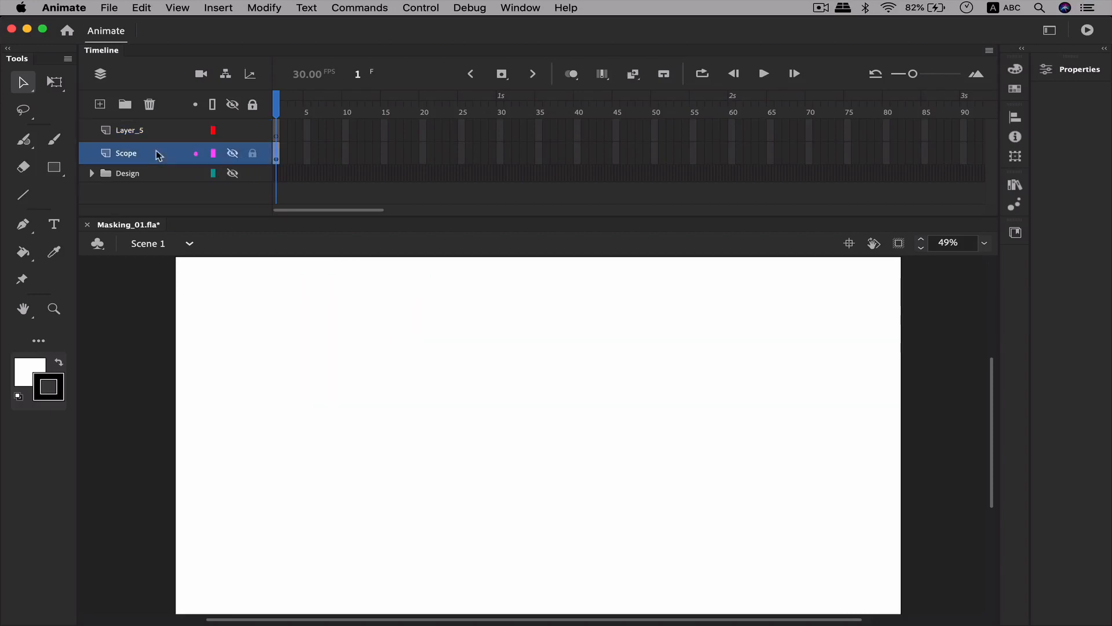
{"action": "right_click", "coordinate": [158, 155]}
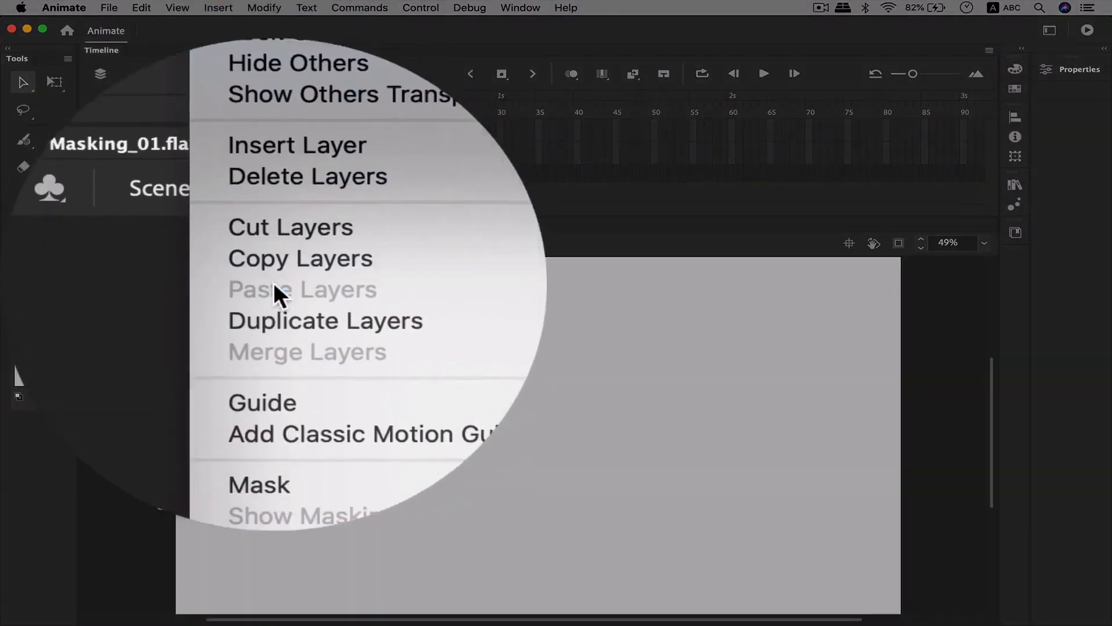
{"action": "left_click", "coordinate": [274, 336]}
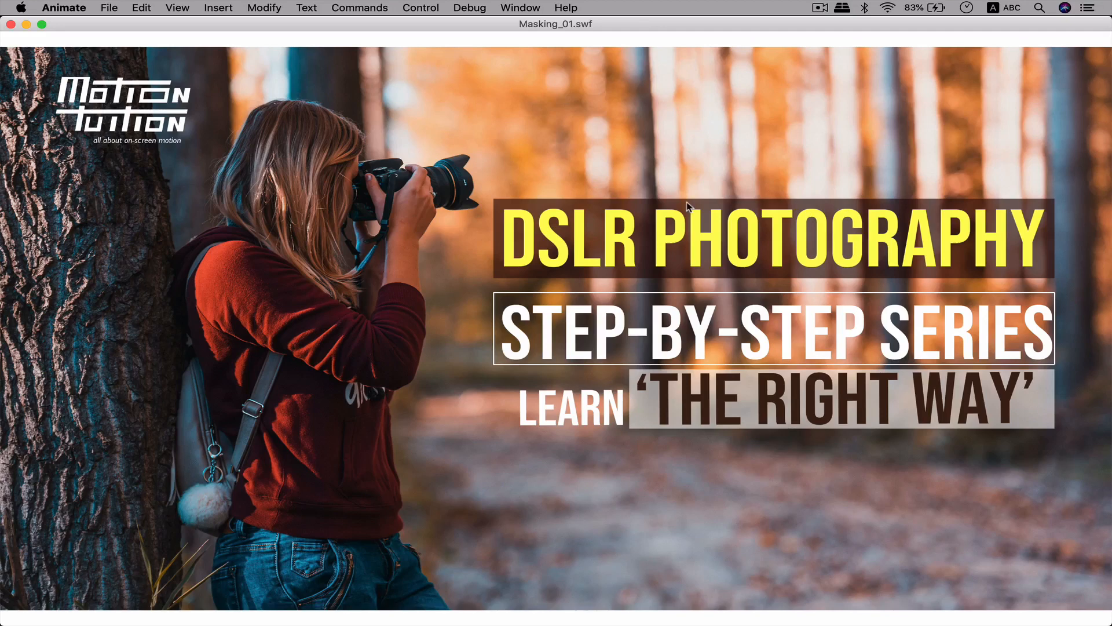
{"action": "left_click", "coordinate": [11, 24]}
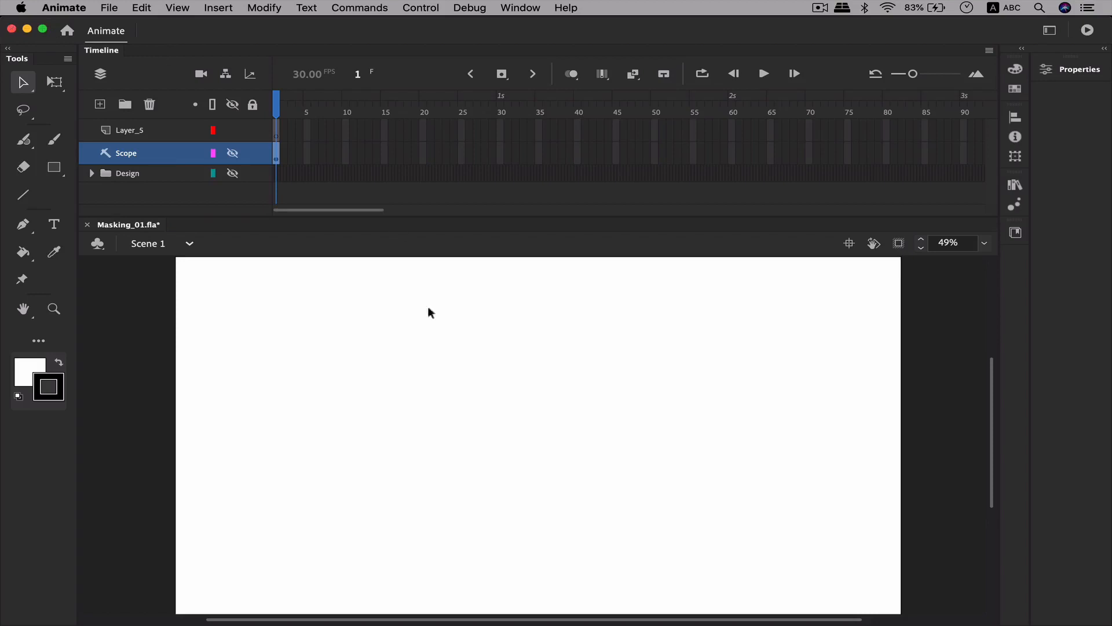
Toggle the visibility of the Scope guide layer, ending with its session topics shown on the stage
{"action": "left_click", "coordinate": [233, 154]}
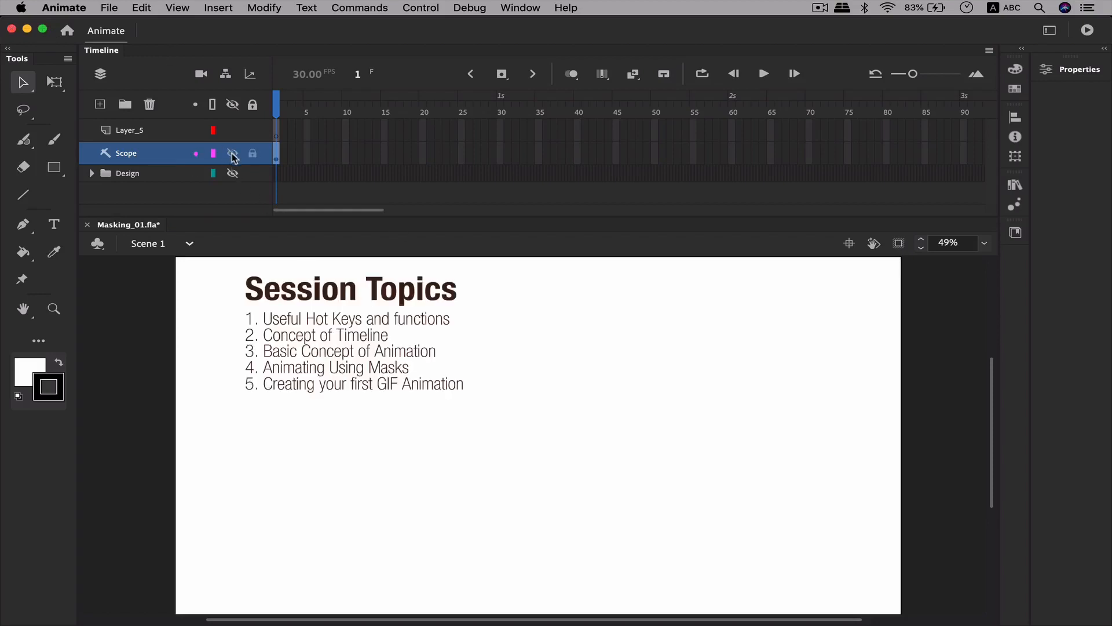
{"action": "left_click", "coordinate": [232, 154]}
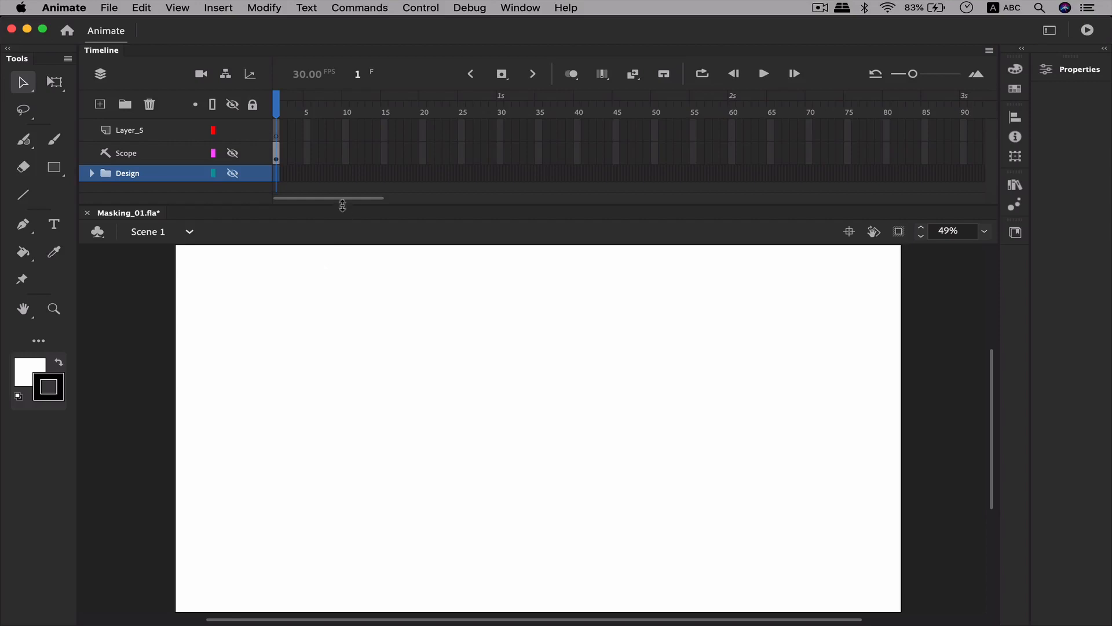
{"action": "left_click", "coordinate": [234, 153]}
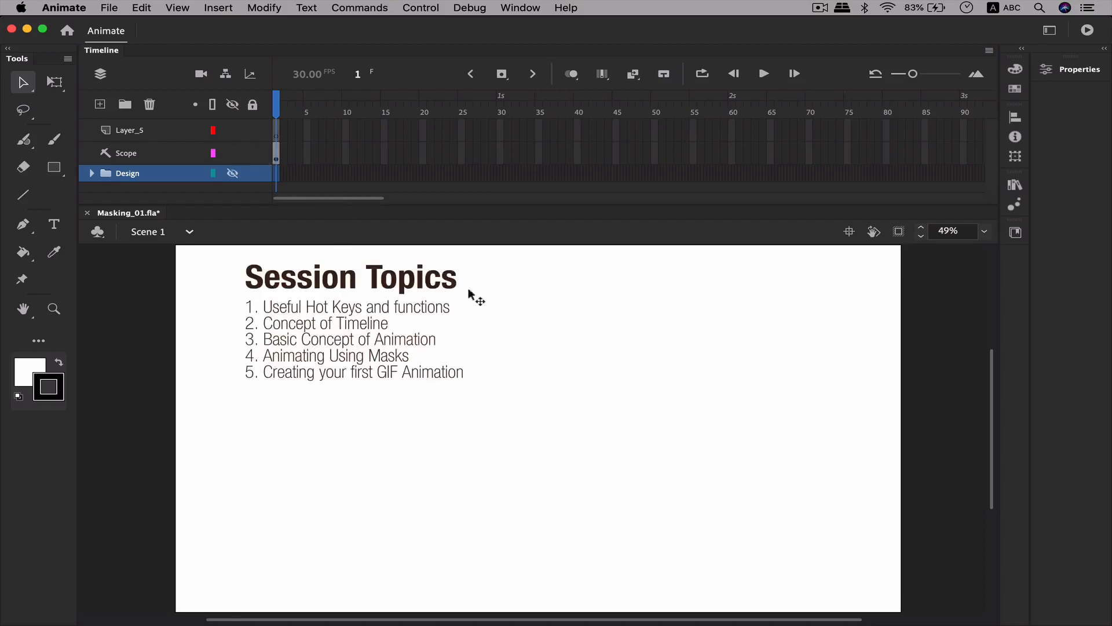